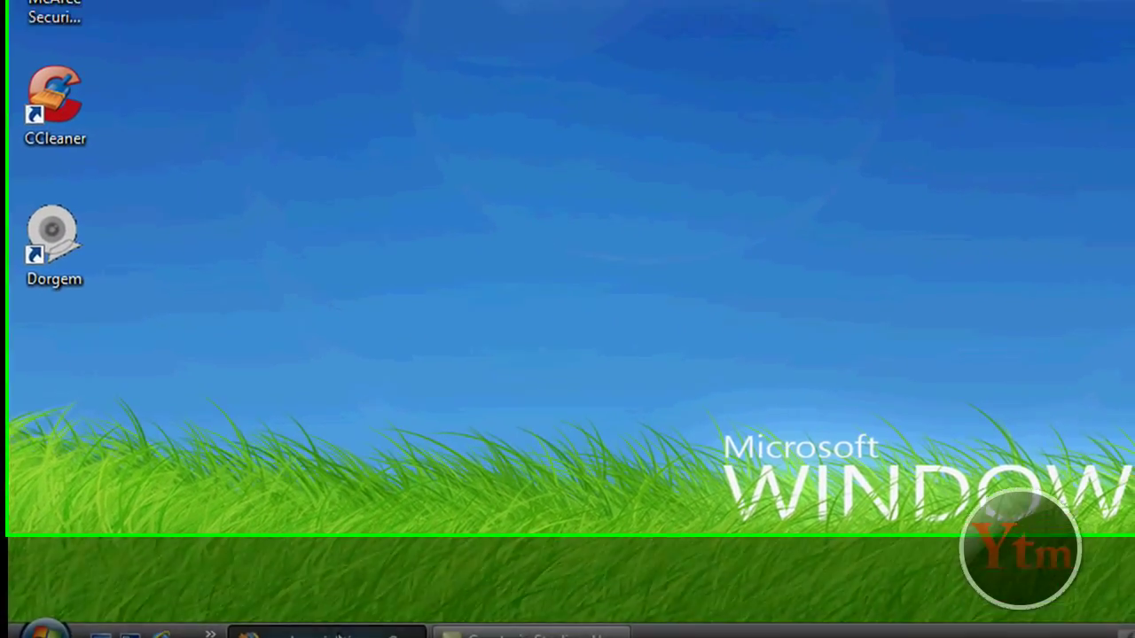
Bring Firefox back and open the 'Apple - QuickTime - Download' search result.
left_click(344, 602)
left_click_drag(380, 35, 214, 35)
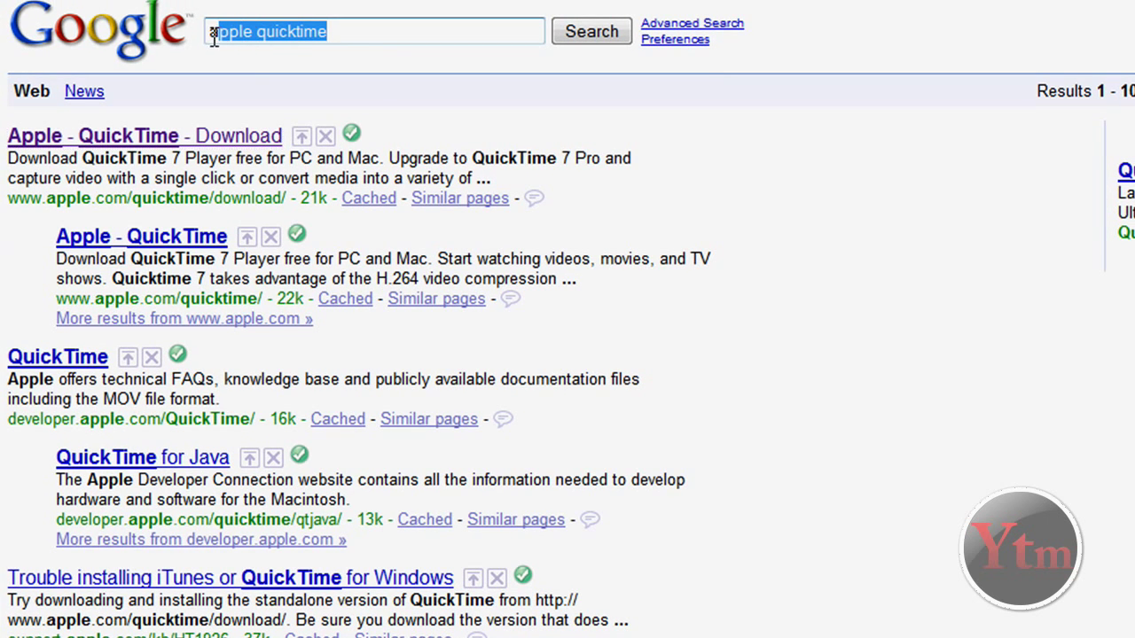
left_click(232, 142)
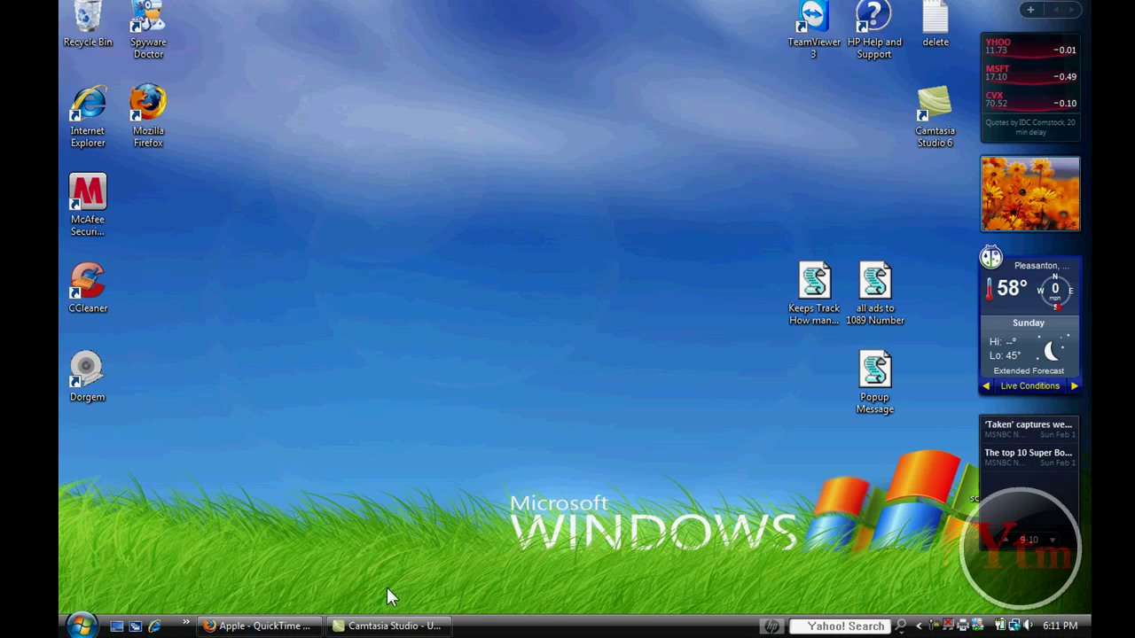
Start a Camtasia batch production and add the Lake sample video to it.
left_click(388, 625)
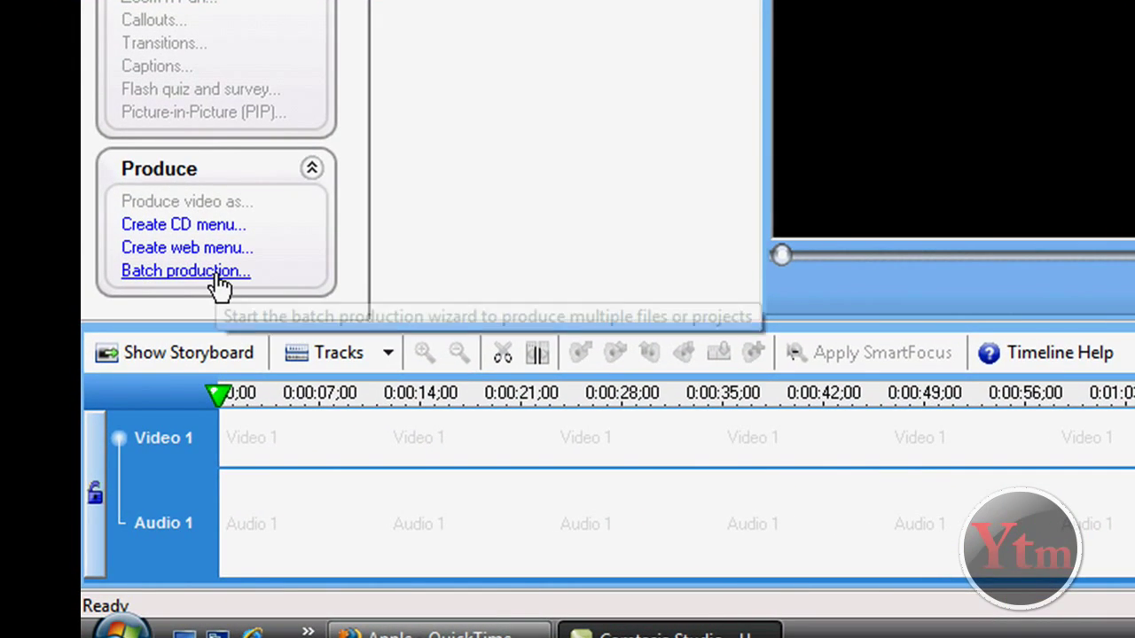
left_click(216, 276)
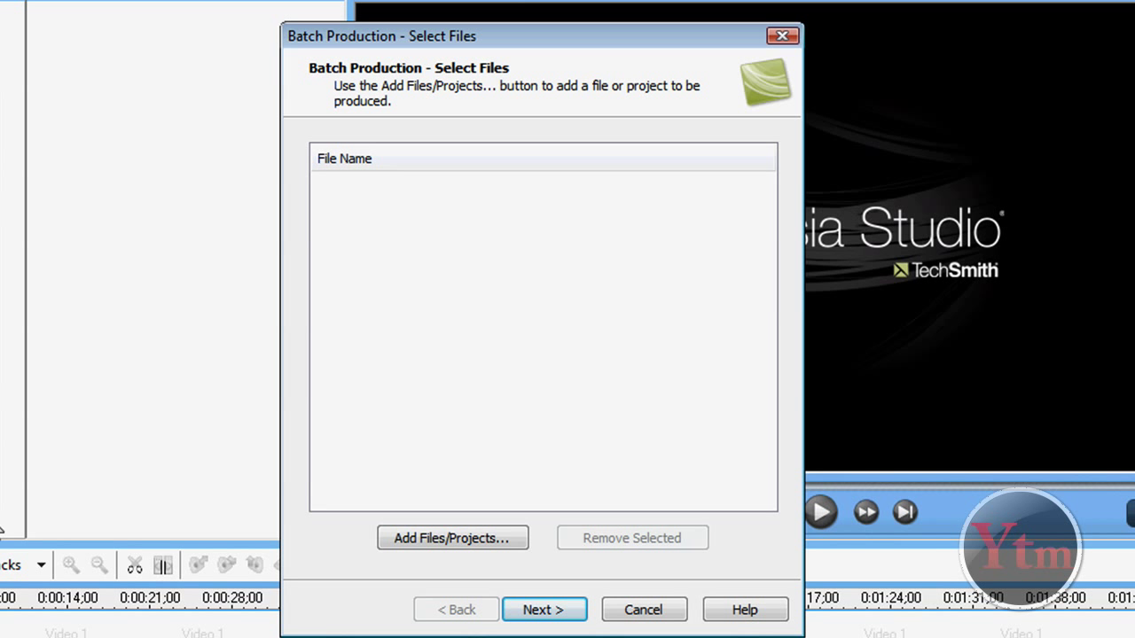
left_click(449, 542)
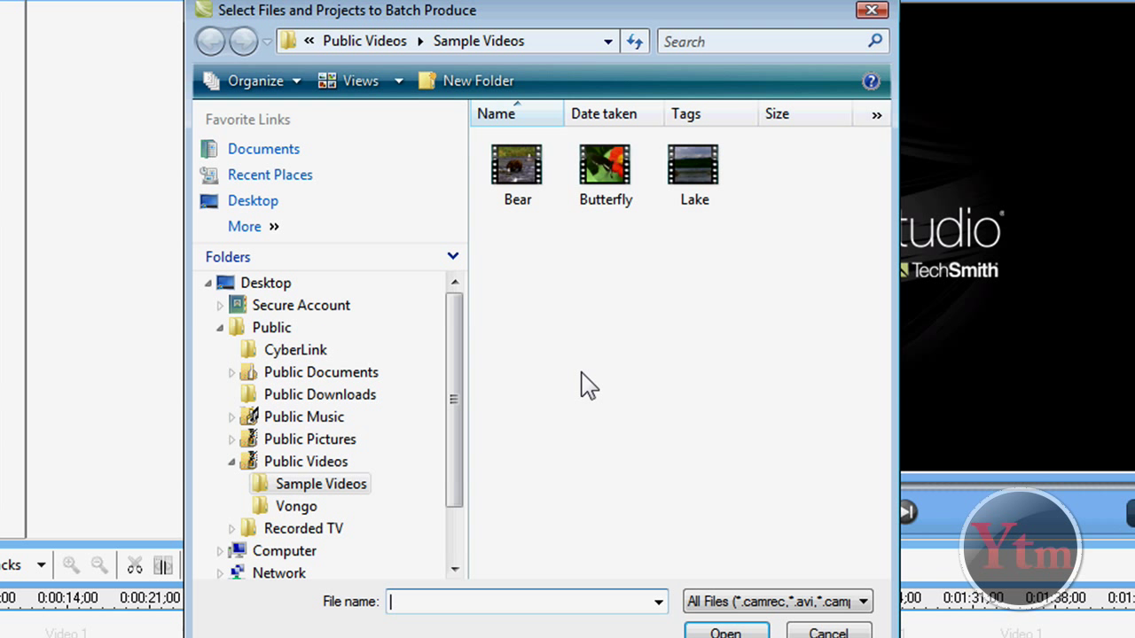
double_click(694, 164)
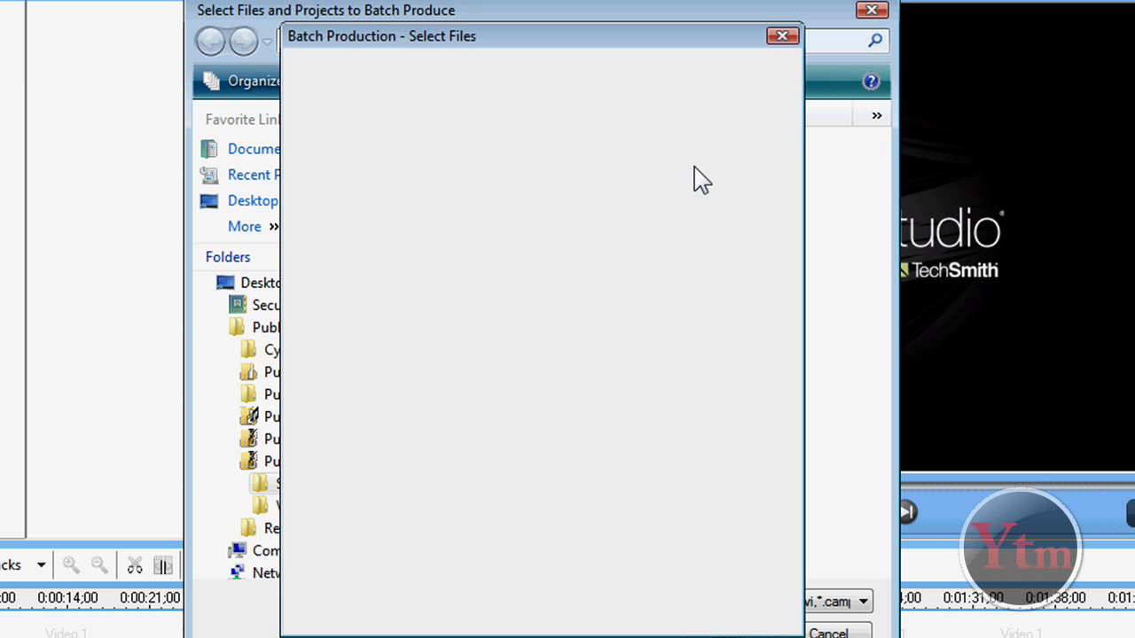
Create a new production preset named 'YouTube HD' using the MOV - QuickTime movie format.
left_click(540, 611)
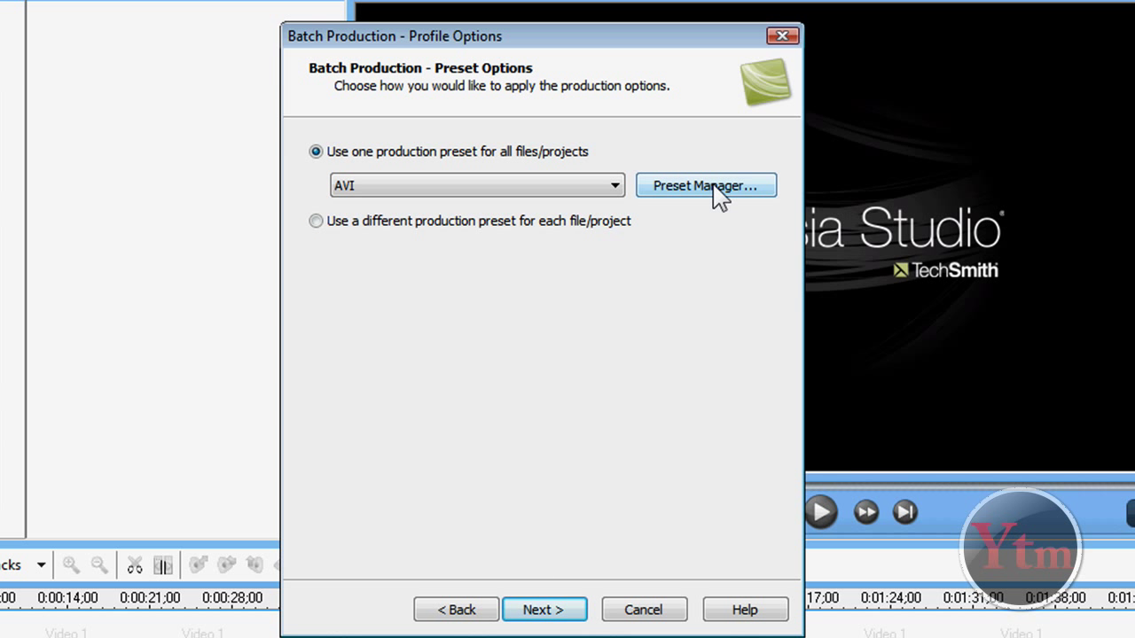
left_click(687, 190)
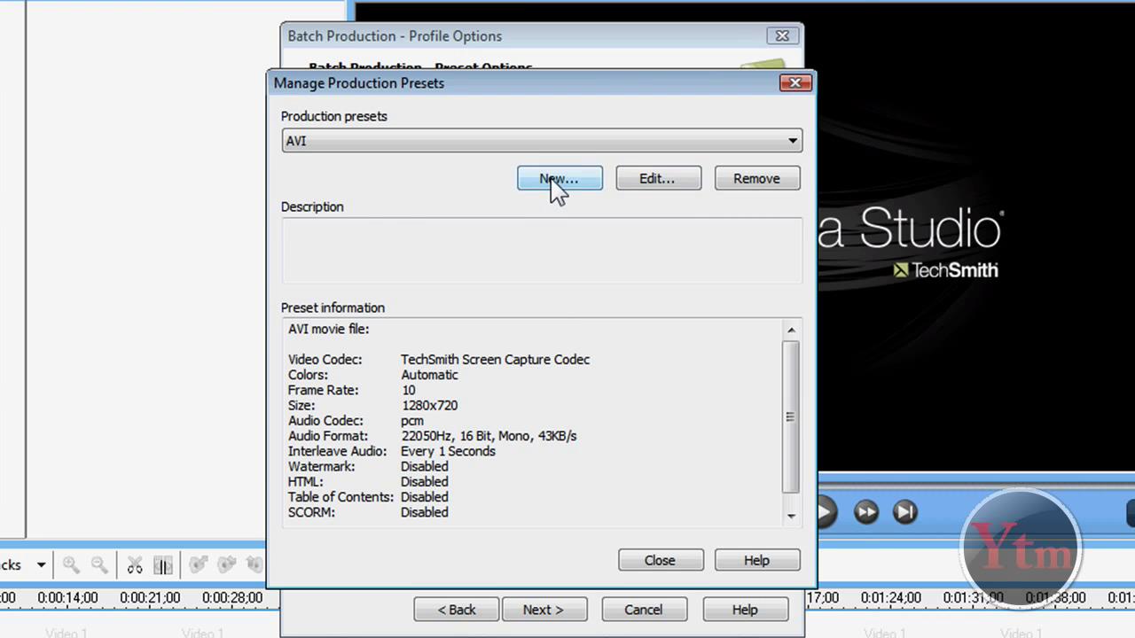
left_click(553, 180)
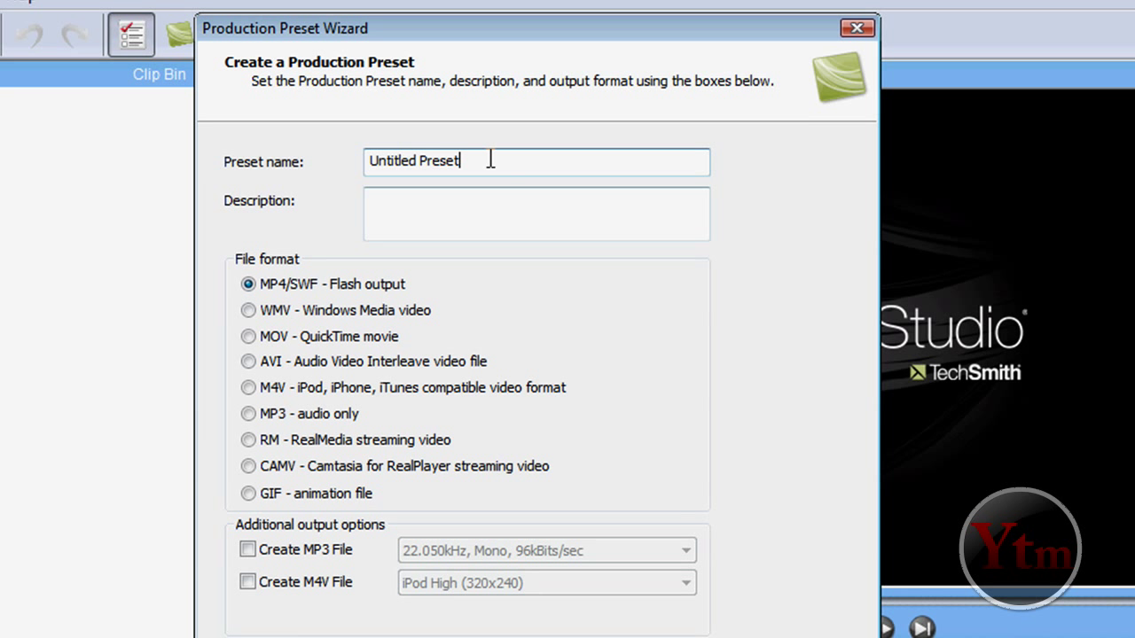
left_click_drag(489, 160, 353, 160)
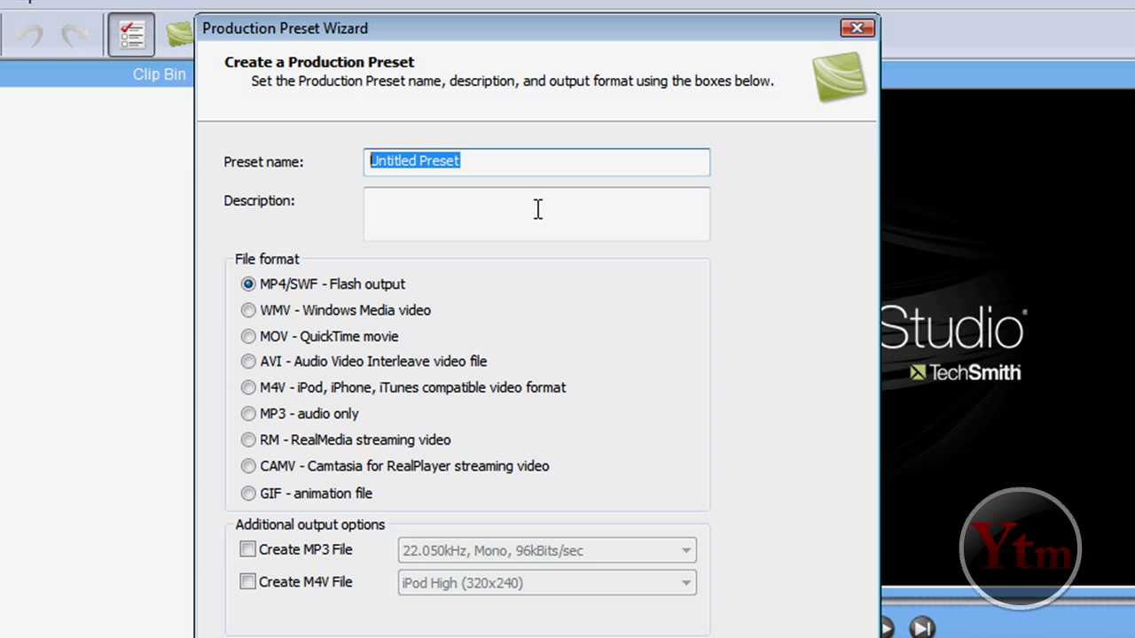
type("YouT")
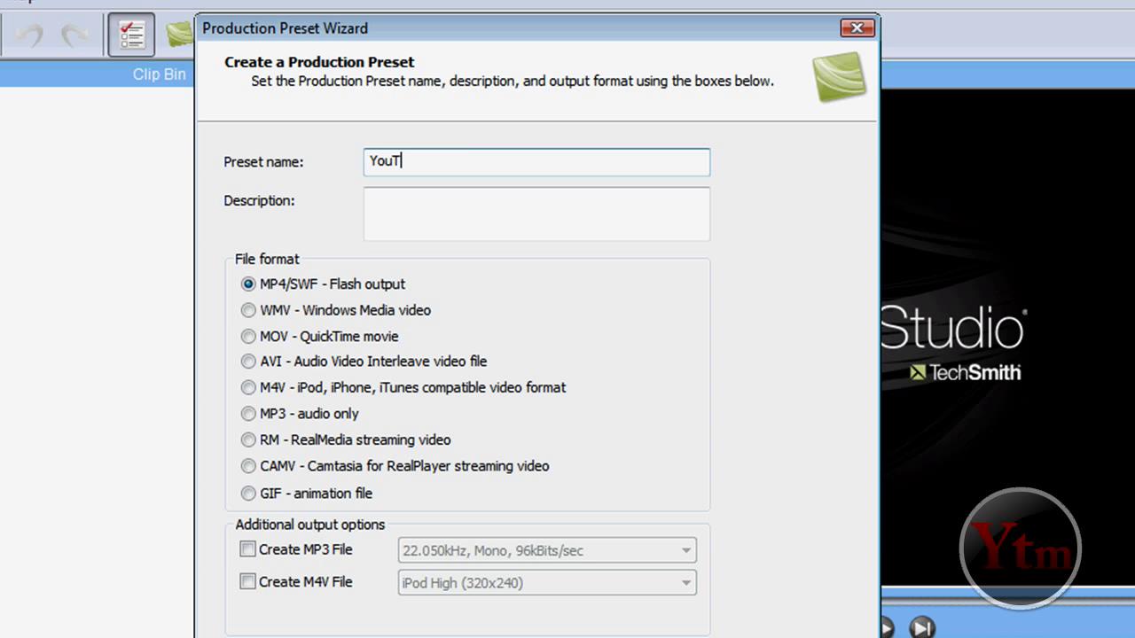
type("HD")
left_click(248, 337)
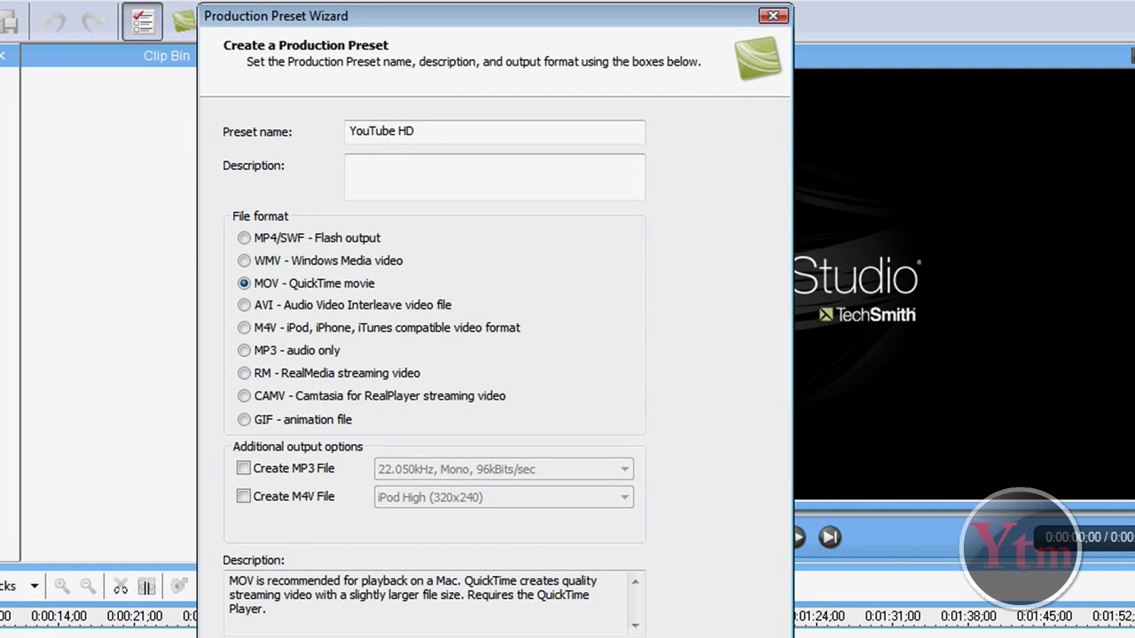
Open the QuickTime video compression settings and keep H.264 compression.
left_click(541, 630)
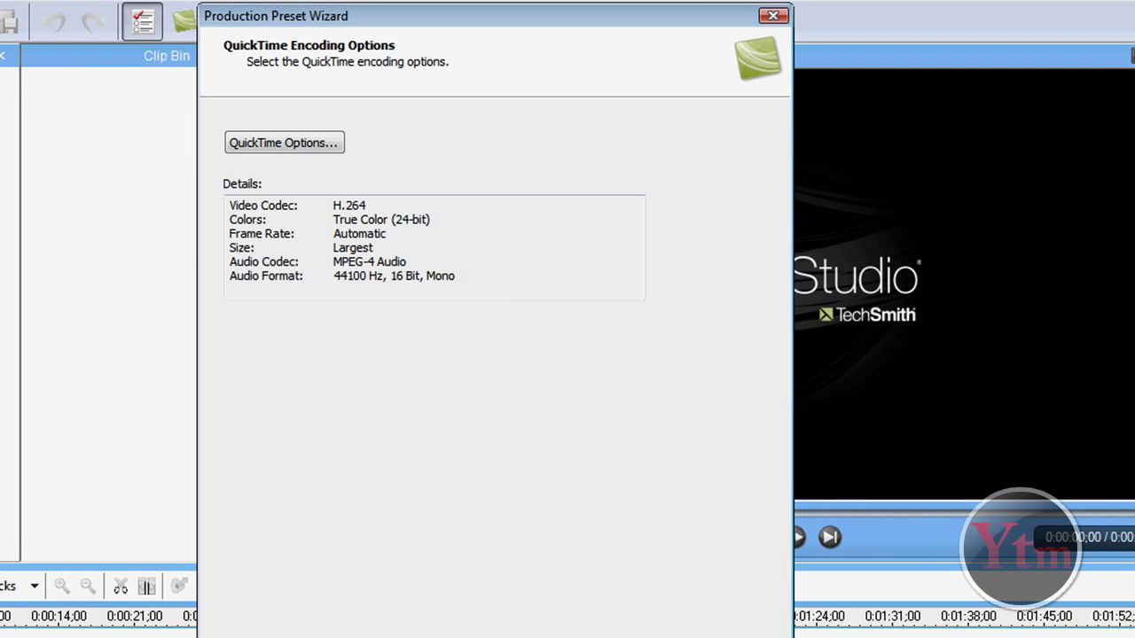
left_click(293, 149)
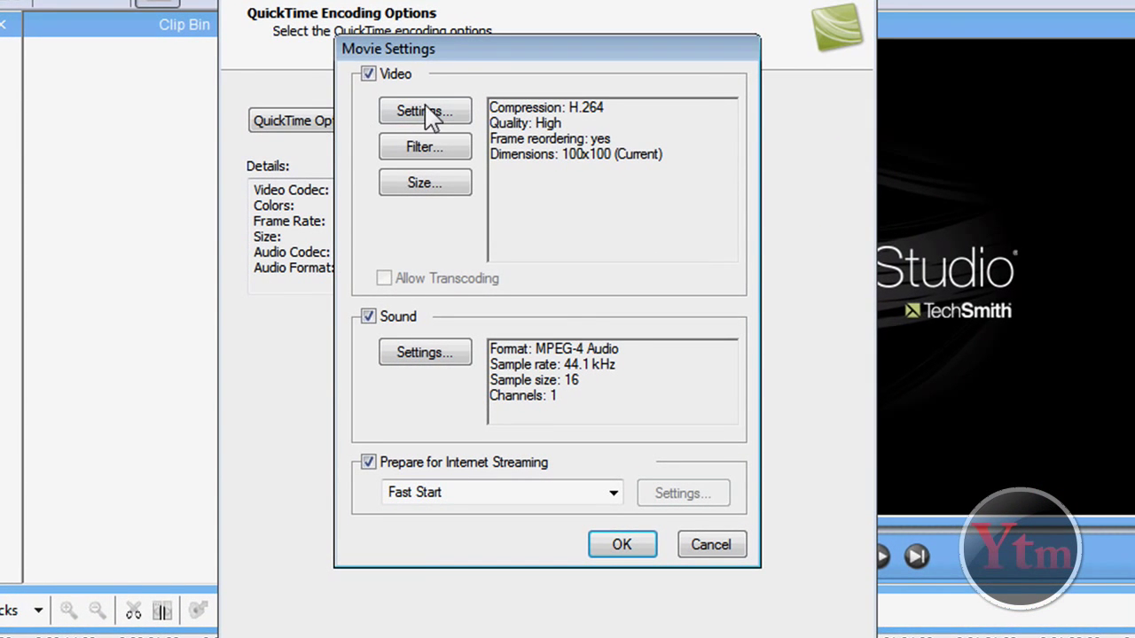
left_click(426, 111)
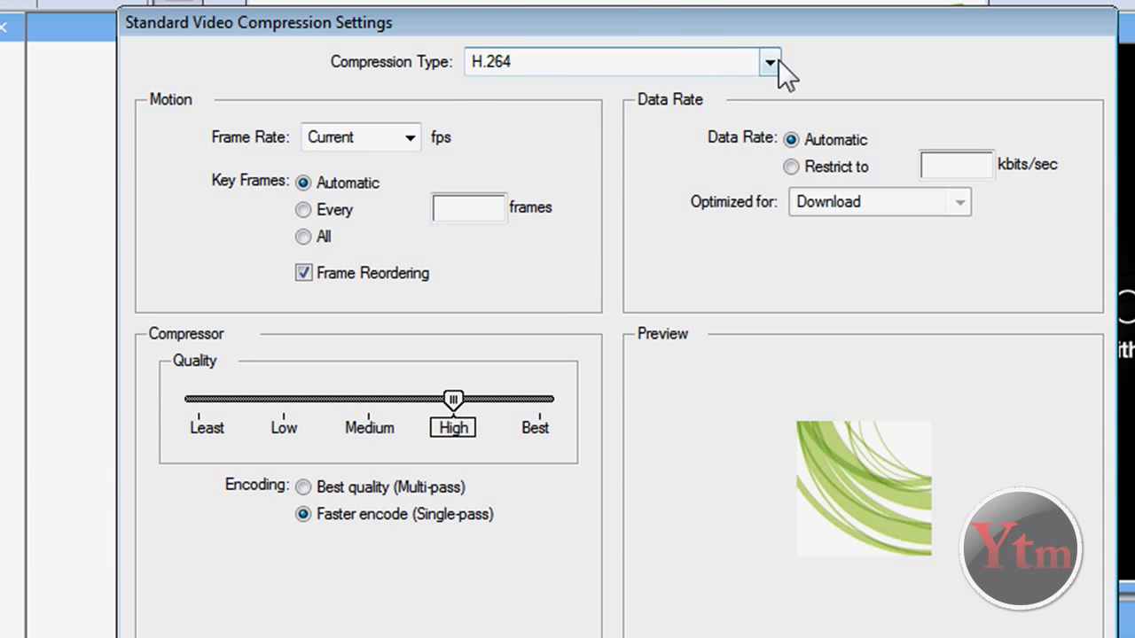
left_click(768, 62)
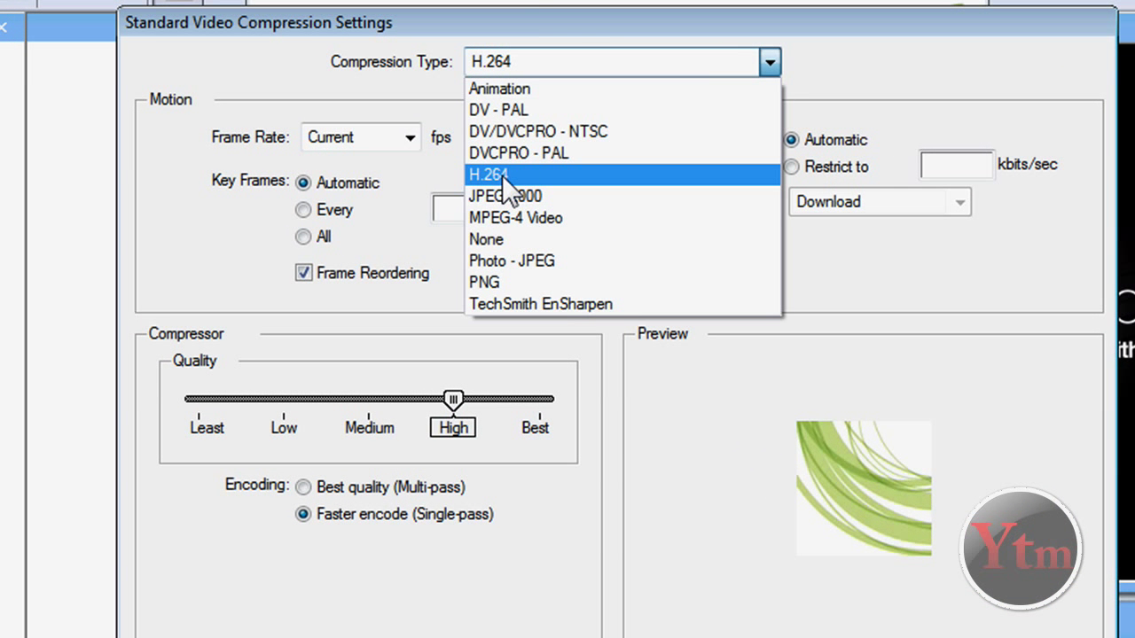
left_click(533, 173)
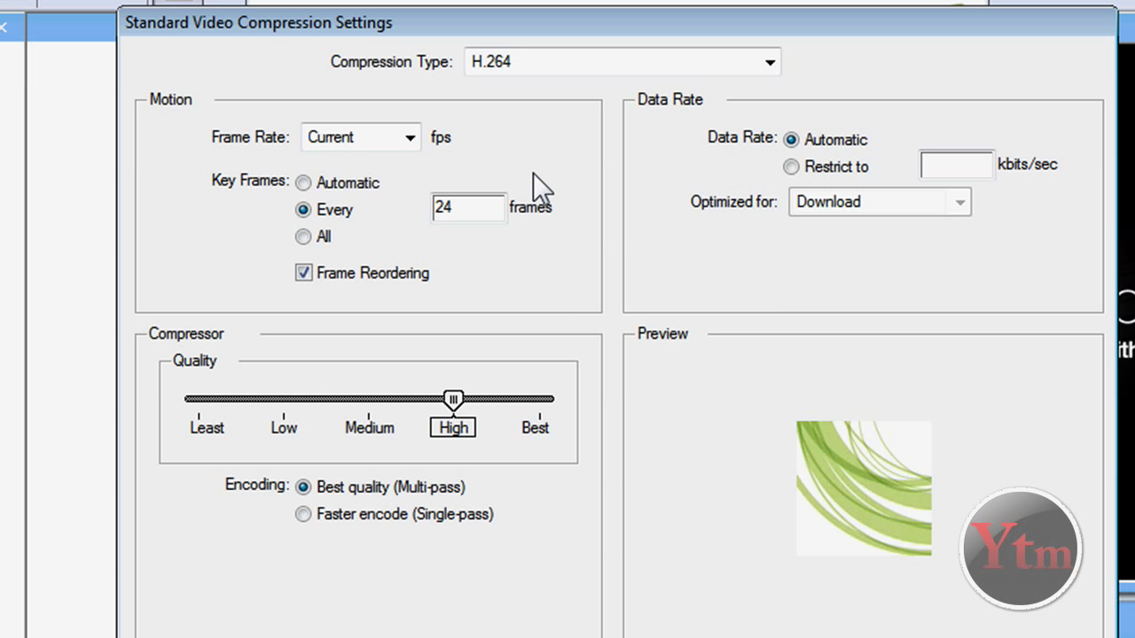
Set the video to 30 fps, automatic key frames and Best quality, and confirm.
left_click(409, 138)
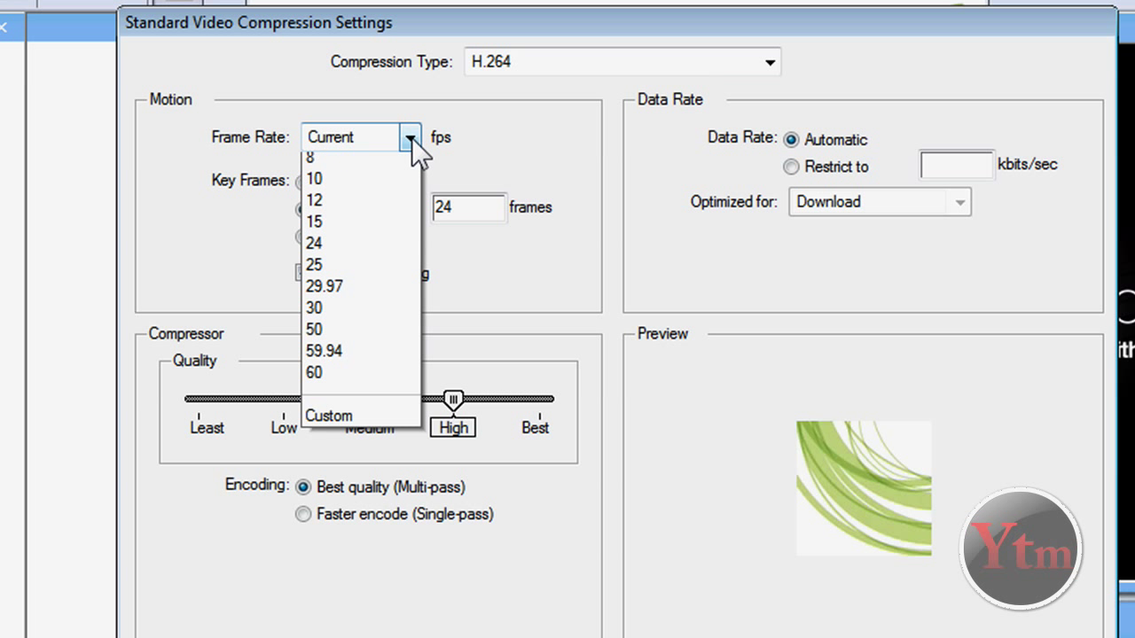
left_click(326, 357)
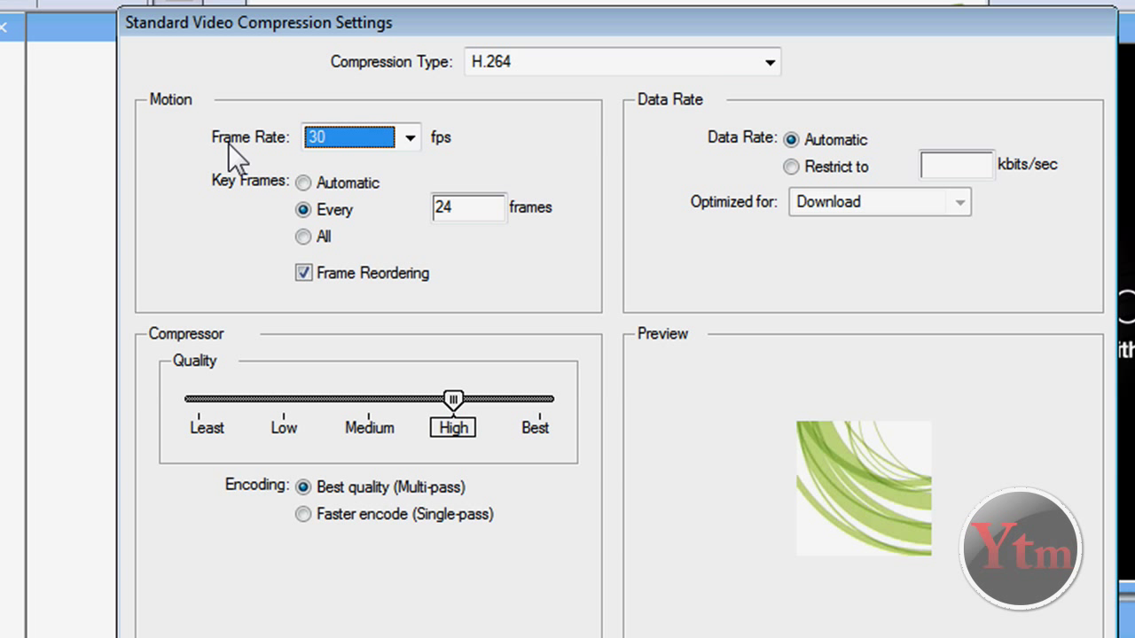
left_click(410, 139)
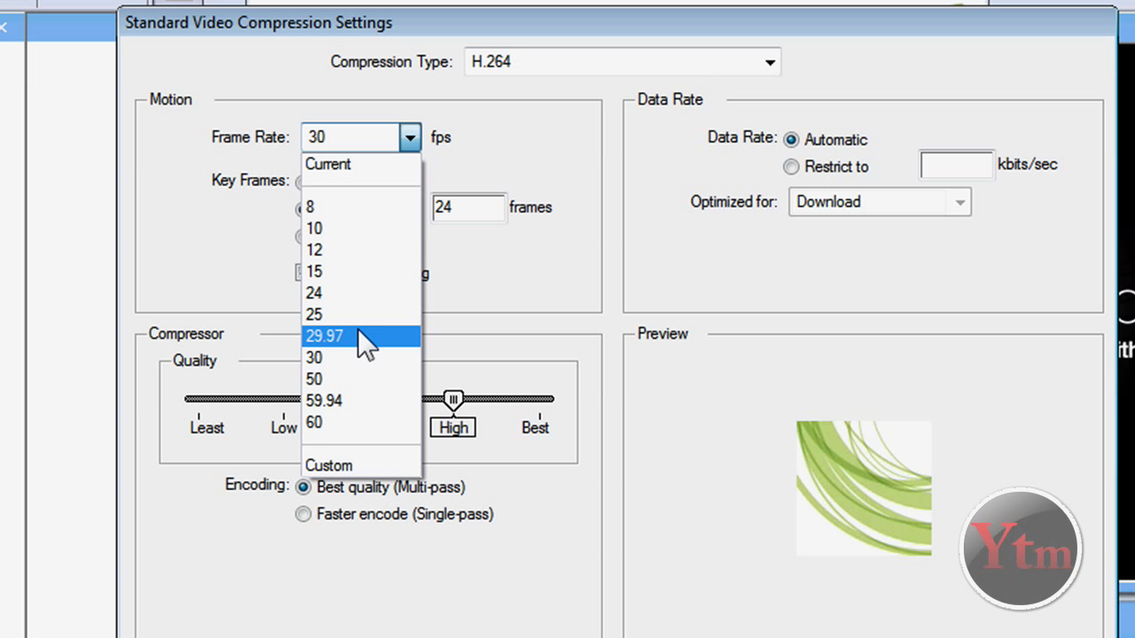
left_click(348, 356)
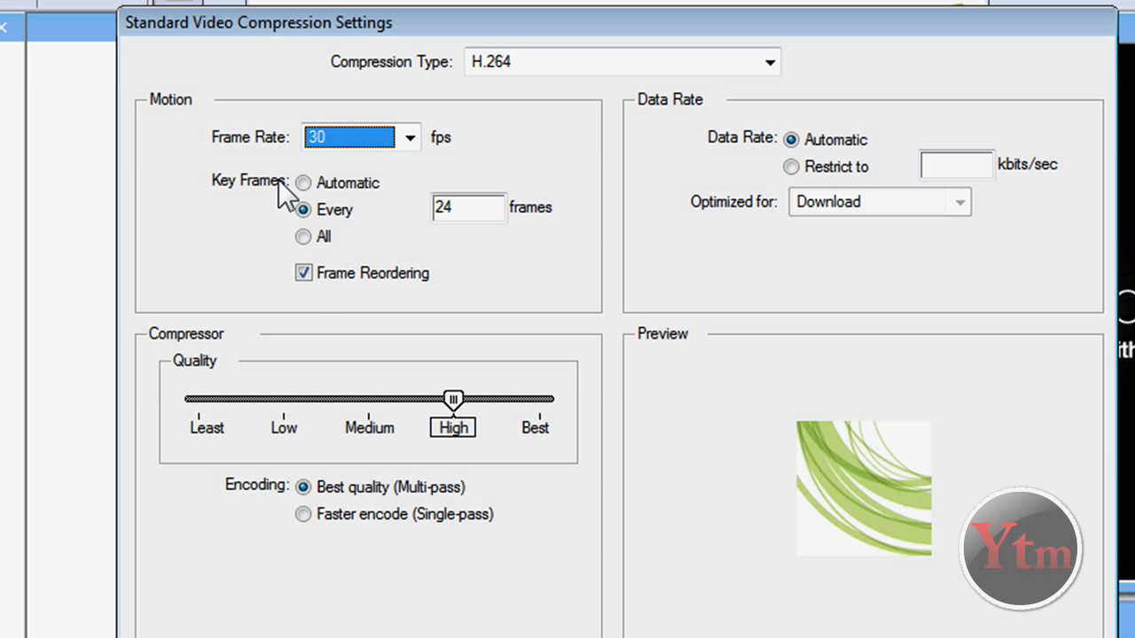
left_click(301, 183)
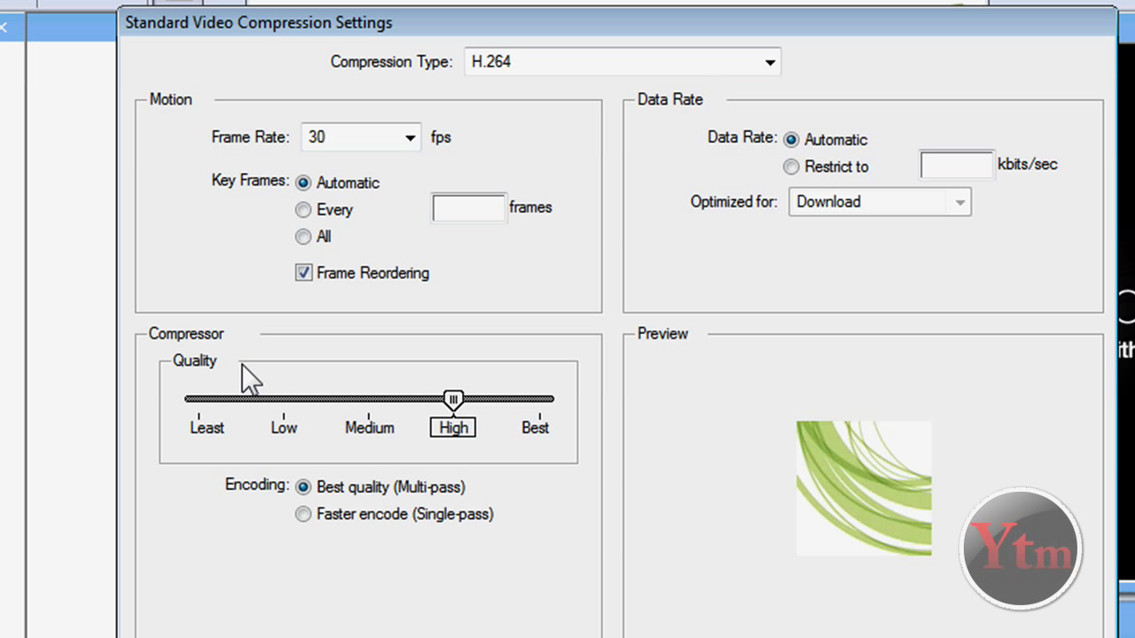
left_click_drag(453, 398, 562, 400)
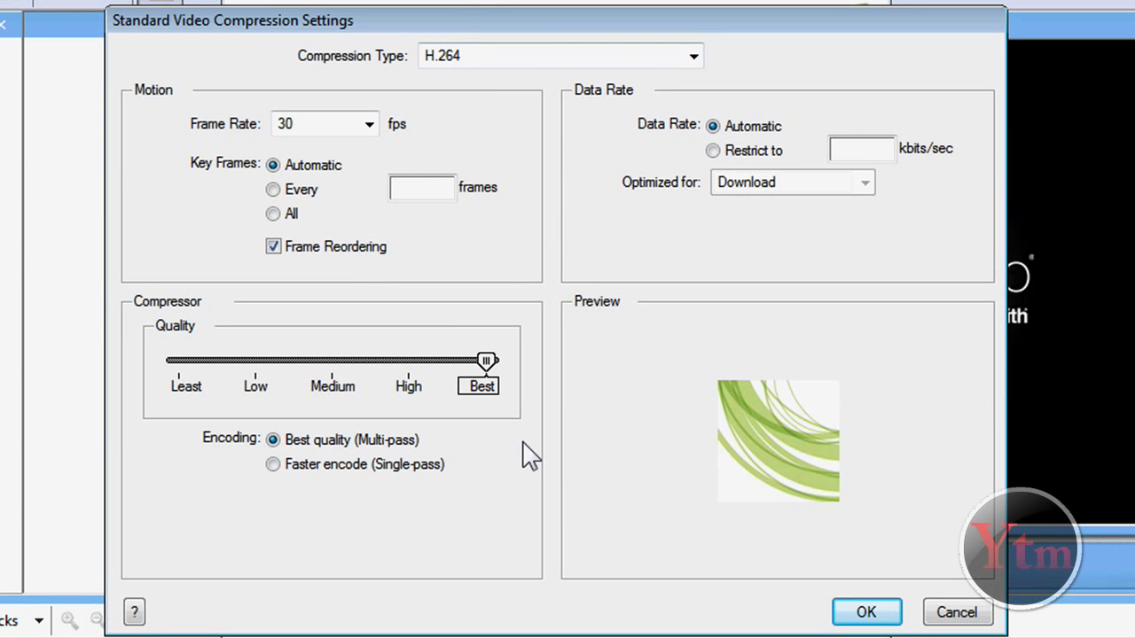
left_click(858, 614)
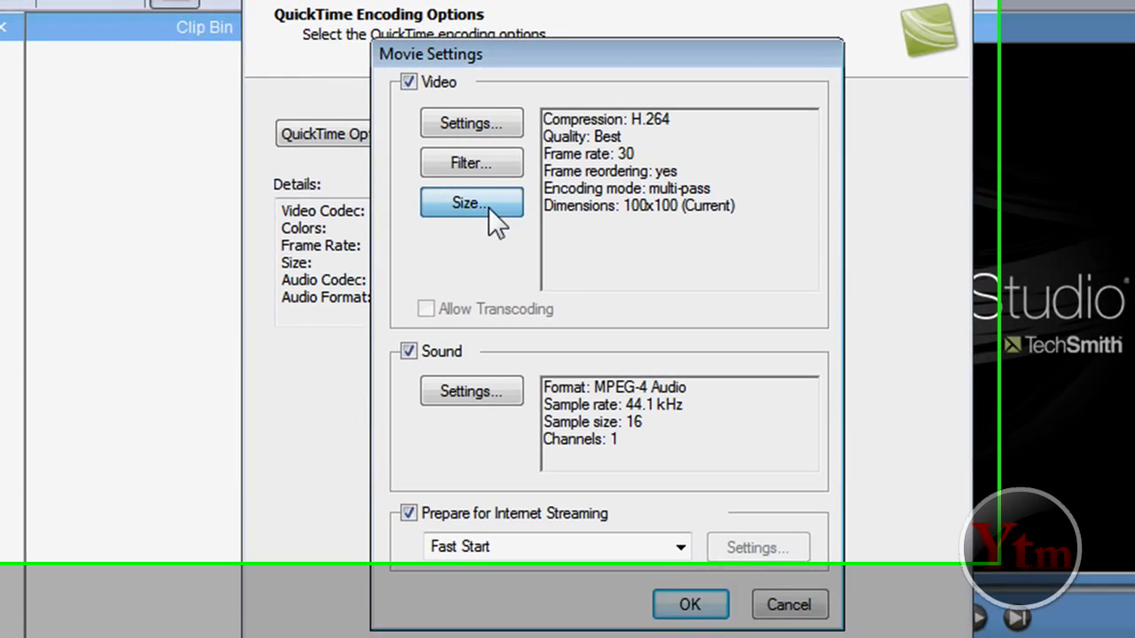
Set the QuickTime export dimensions to 1280 x 720 HD.
left_click(449, 191)
left_click(677, 225)
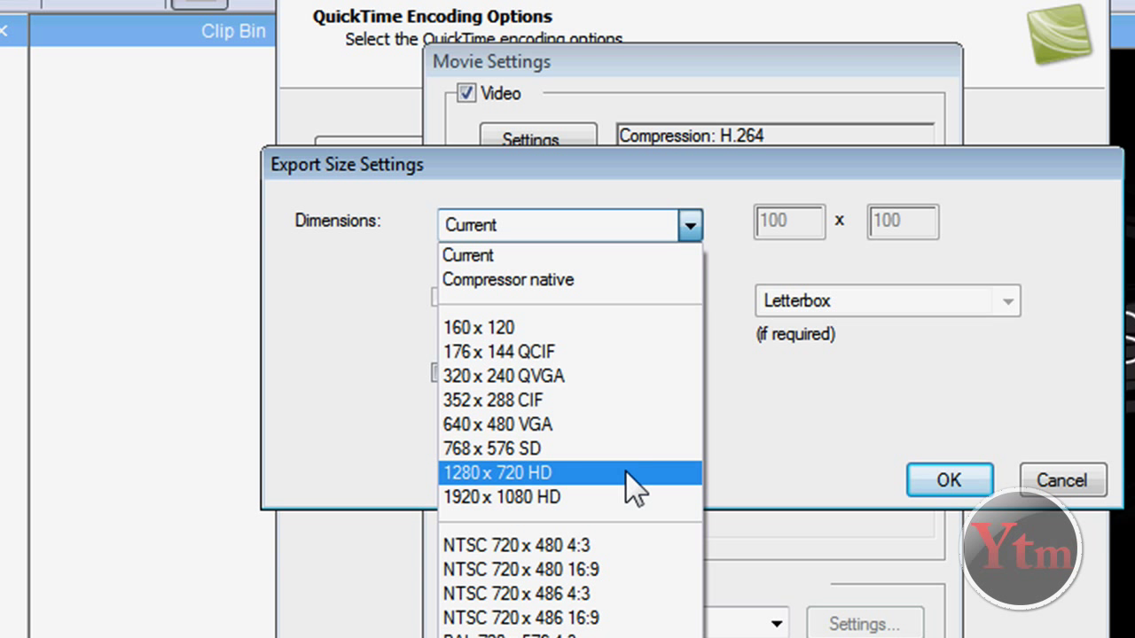
left_click(578, 472)
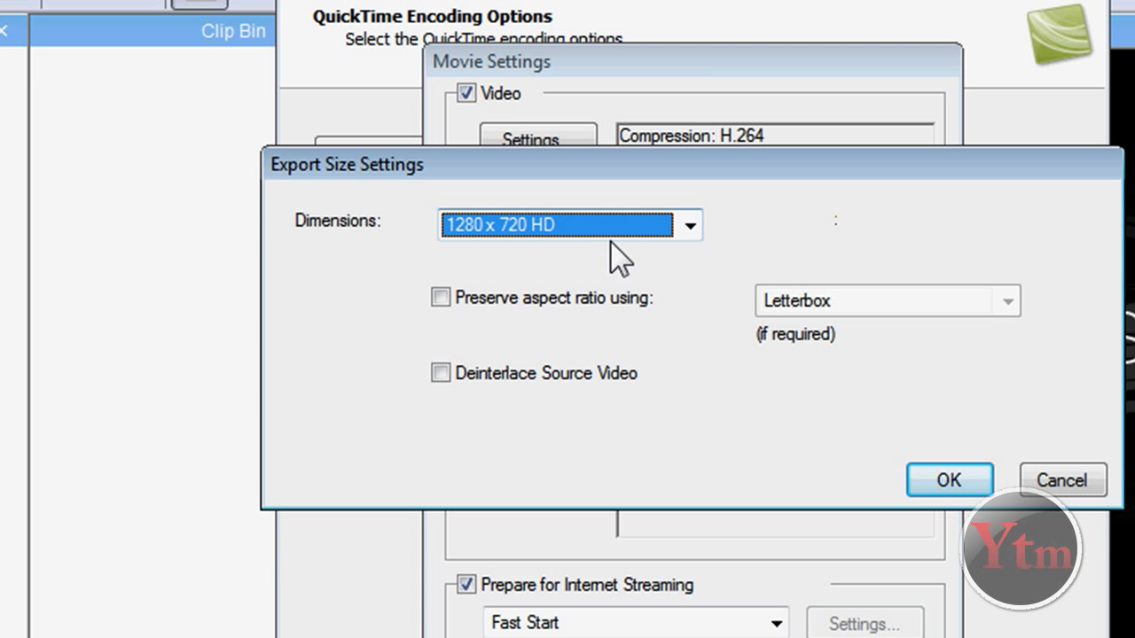
left_click(942, 482)
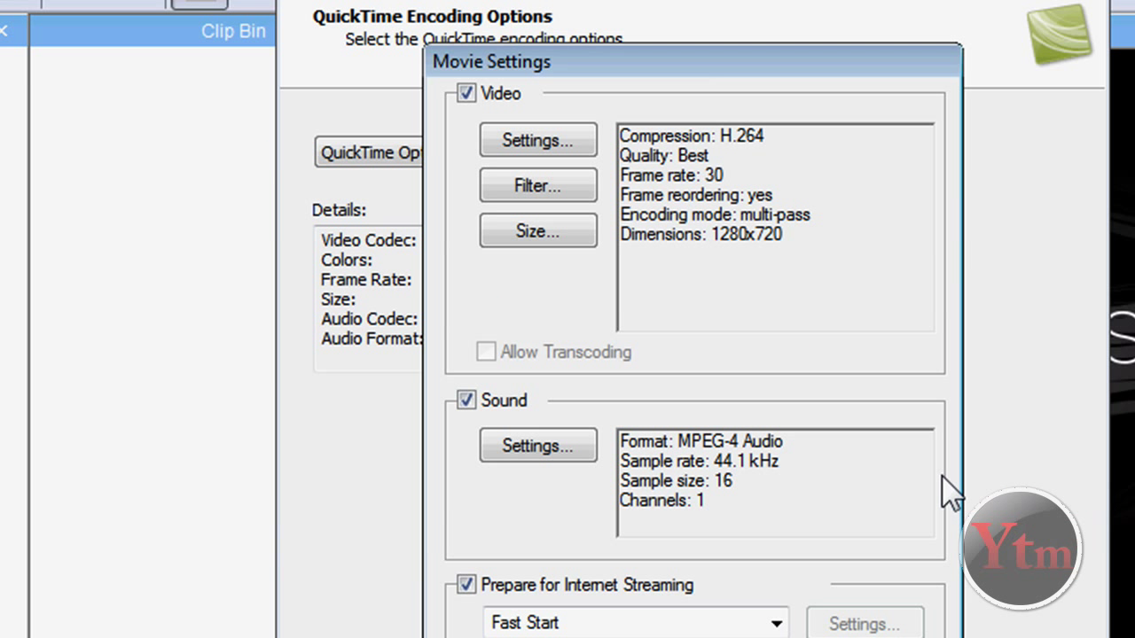
Set the QuickTime sound to MPEG-4 Audio, 16-bit stereo, and confirm the movie settings.
left_click(524, 445)
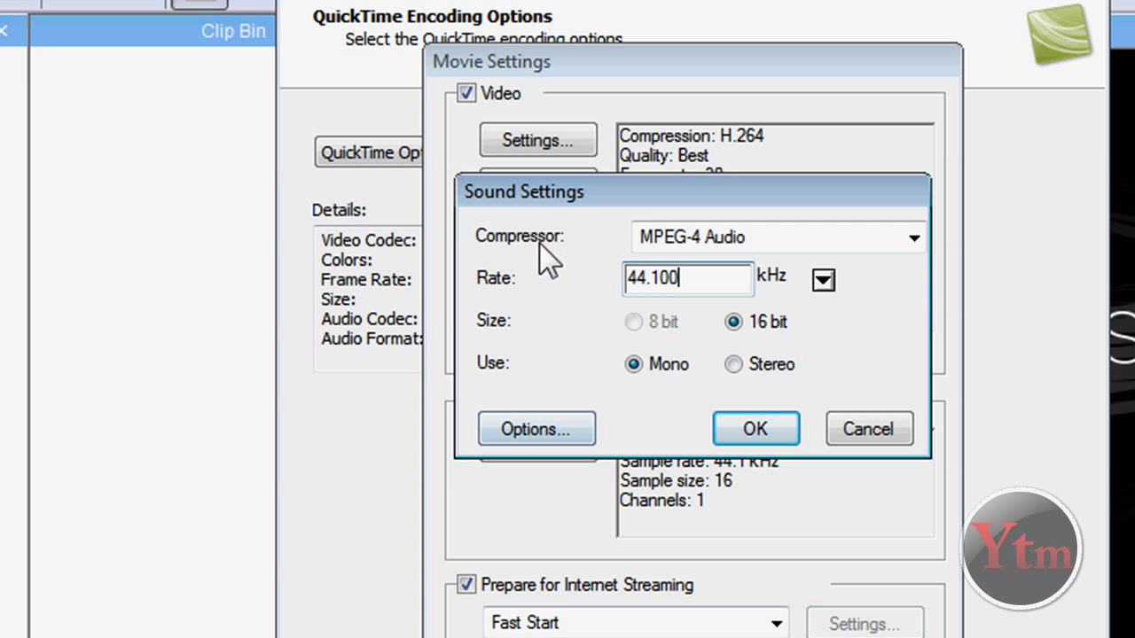
left_click(798, 240)
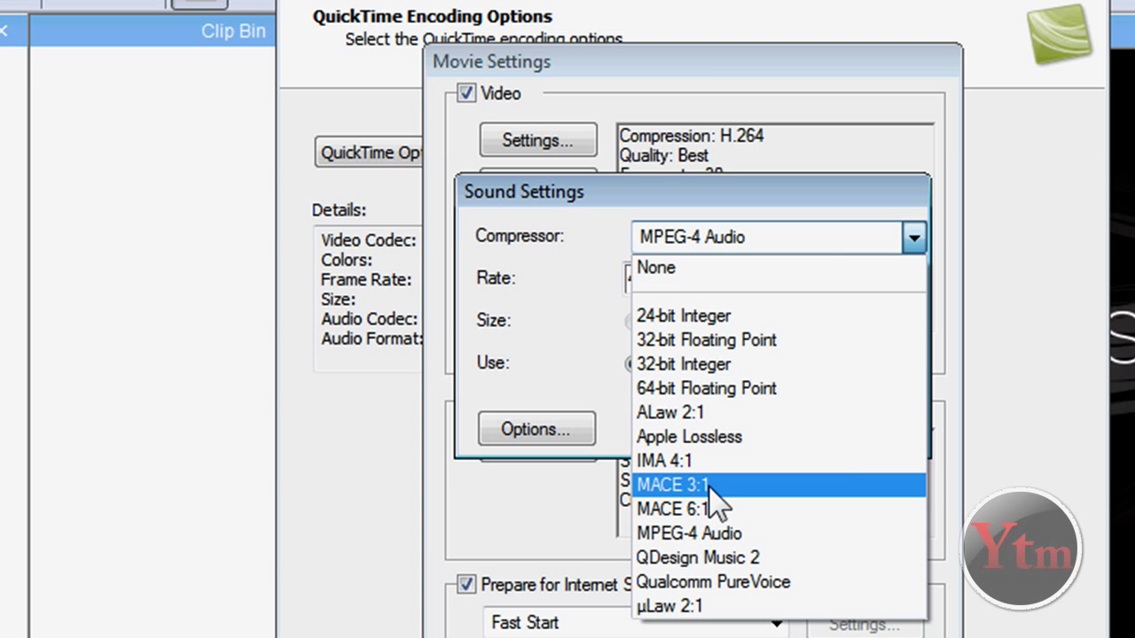
left_click(743, 531)
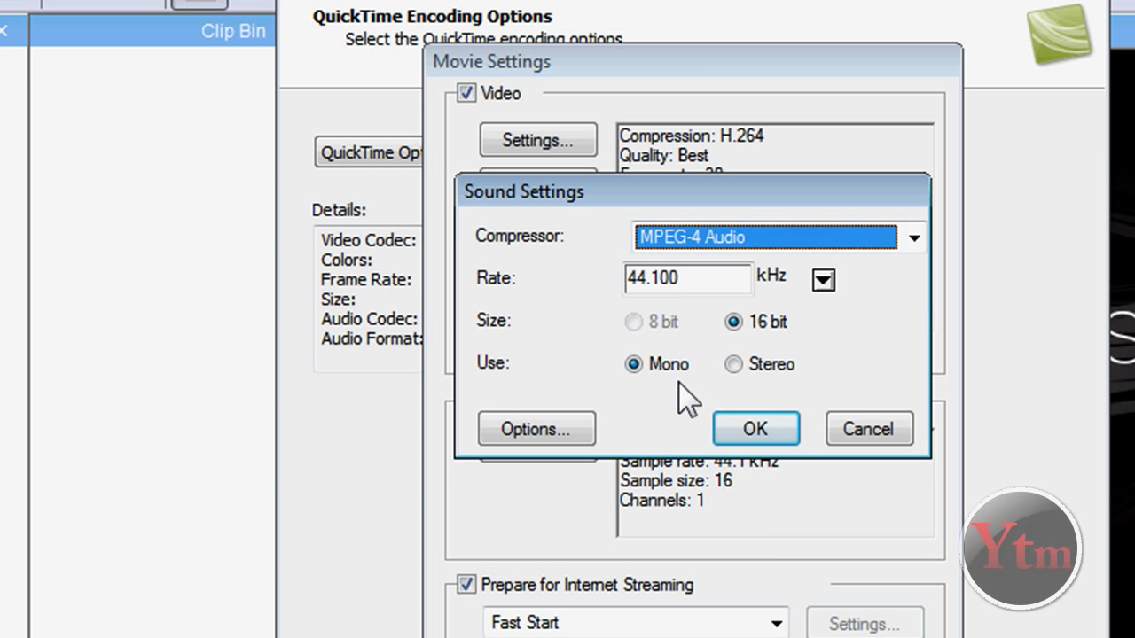
left_click(823, 281)
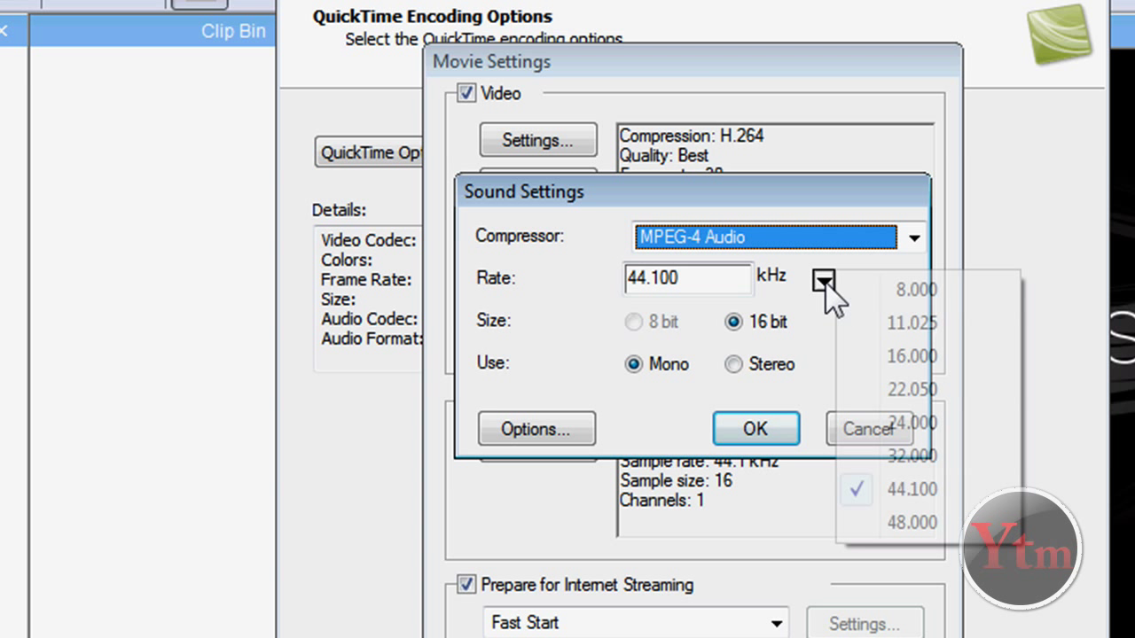
left_click(905, 519)
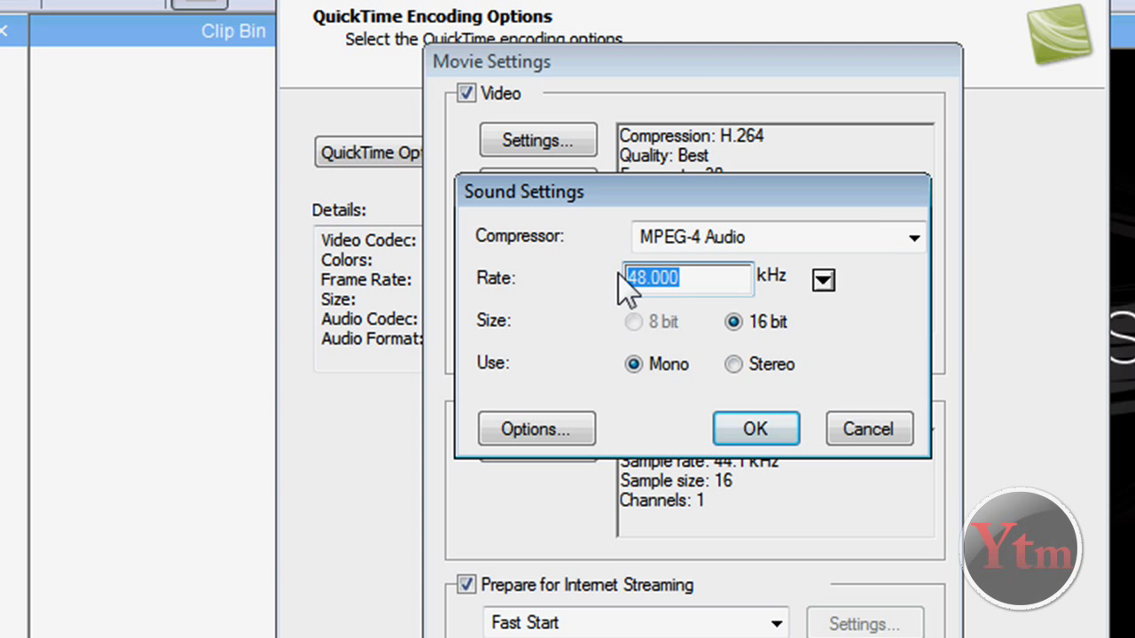
left_click(736, 323)
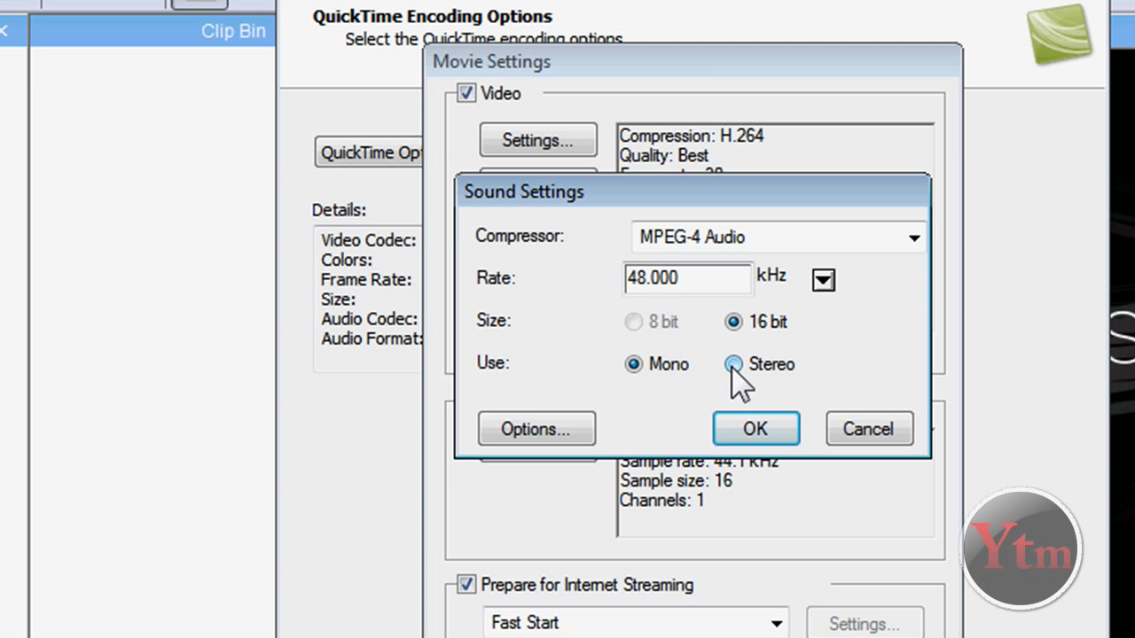
left_click(734, 365)
left_click(757, 435)
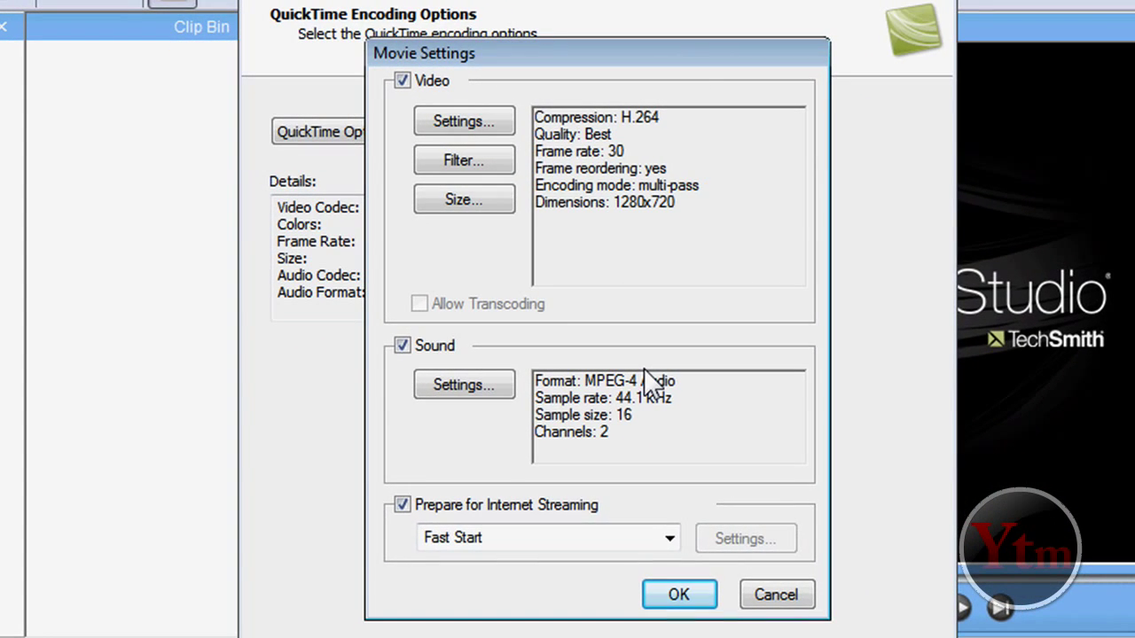
left_click(681, 596)
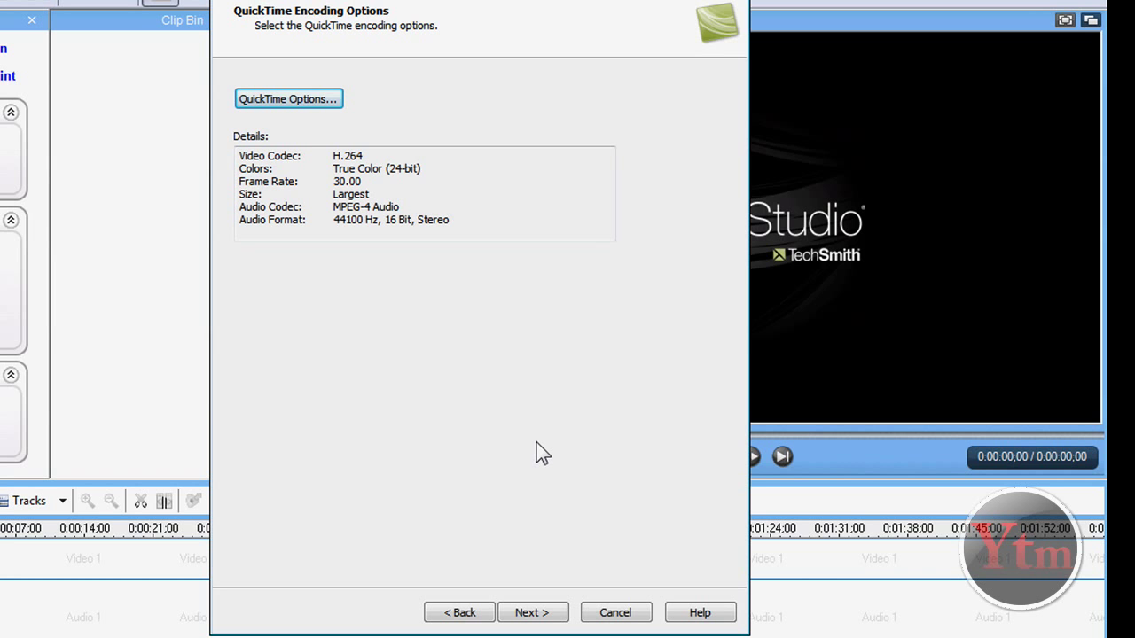
Give the video a custom 1280 x 720 size with a black background colour.
left_click(532, 613)
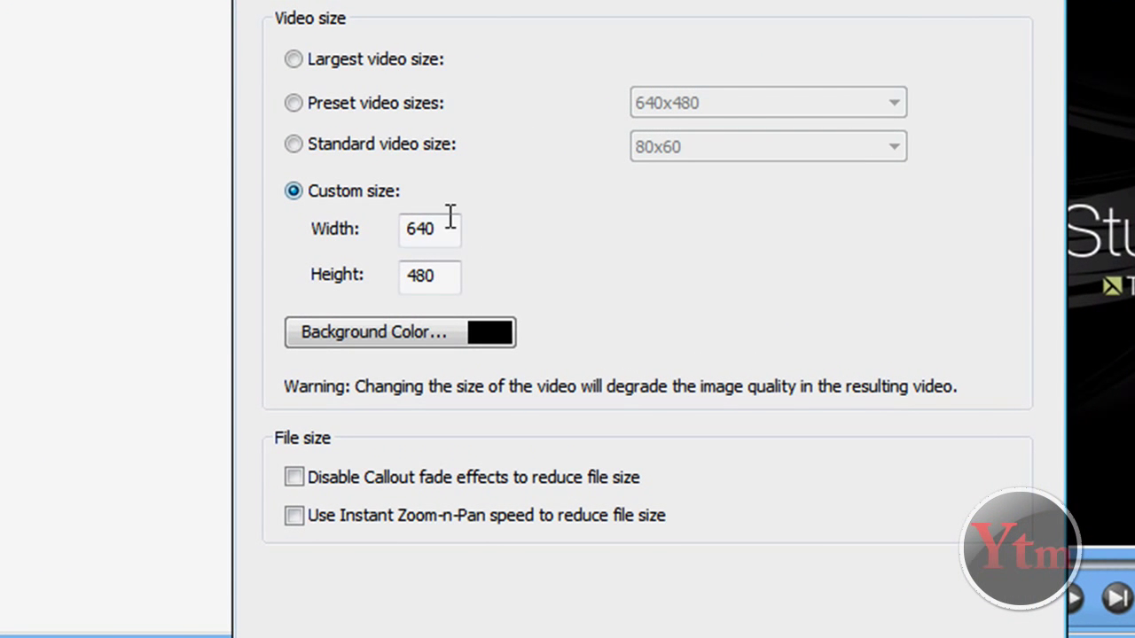
double_click(344, 218)
left_click(443, 228)
left_click_drag(450, 234, 397, 232)
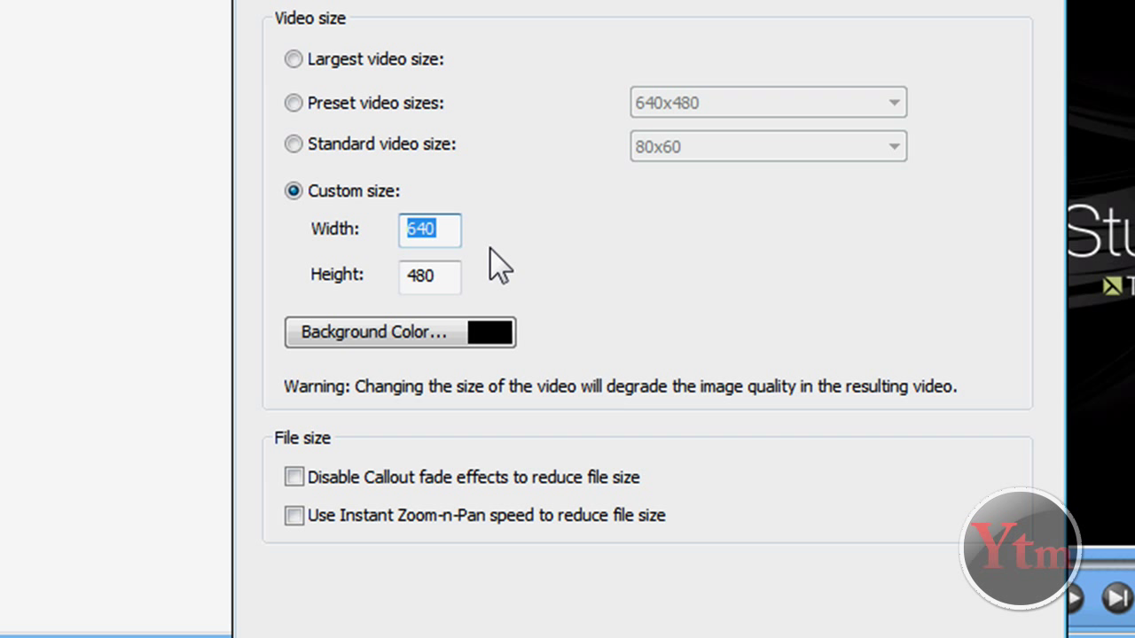
type("1")
type("280")
key("Tab")
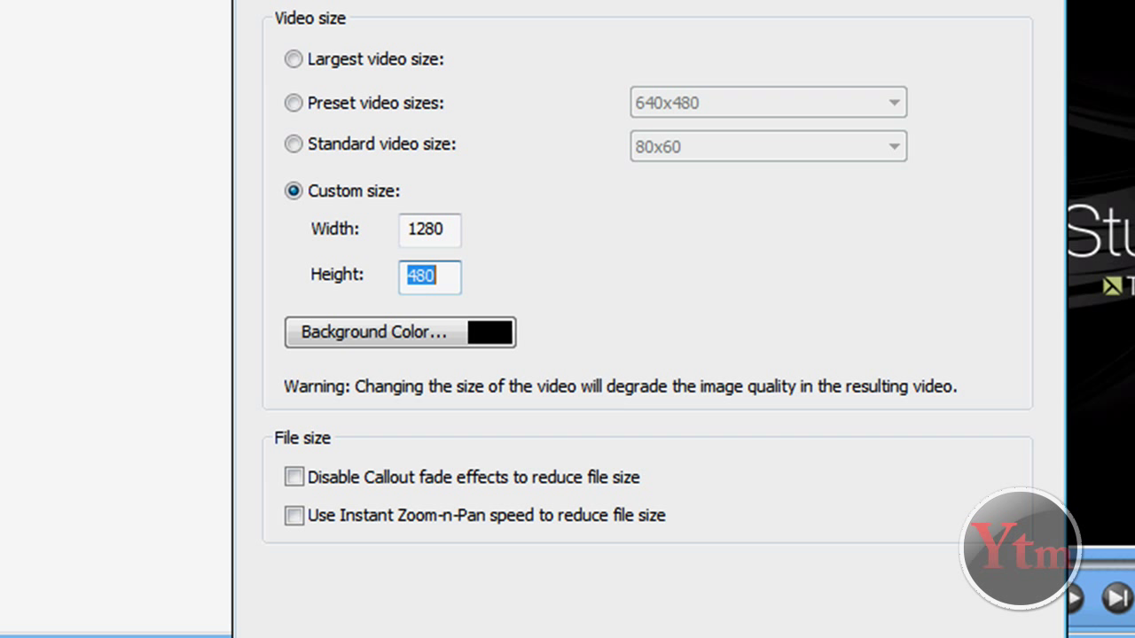
type("720")
left_click(350, 335)
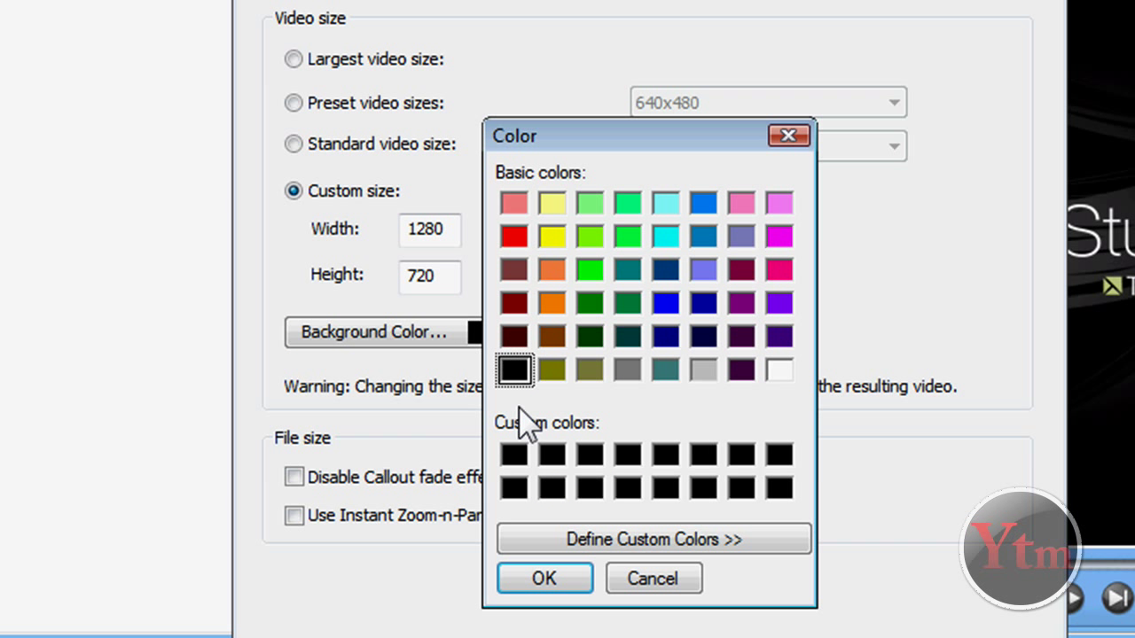
left_click(537, 587)
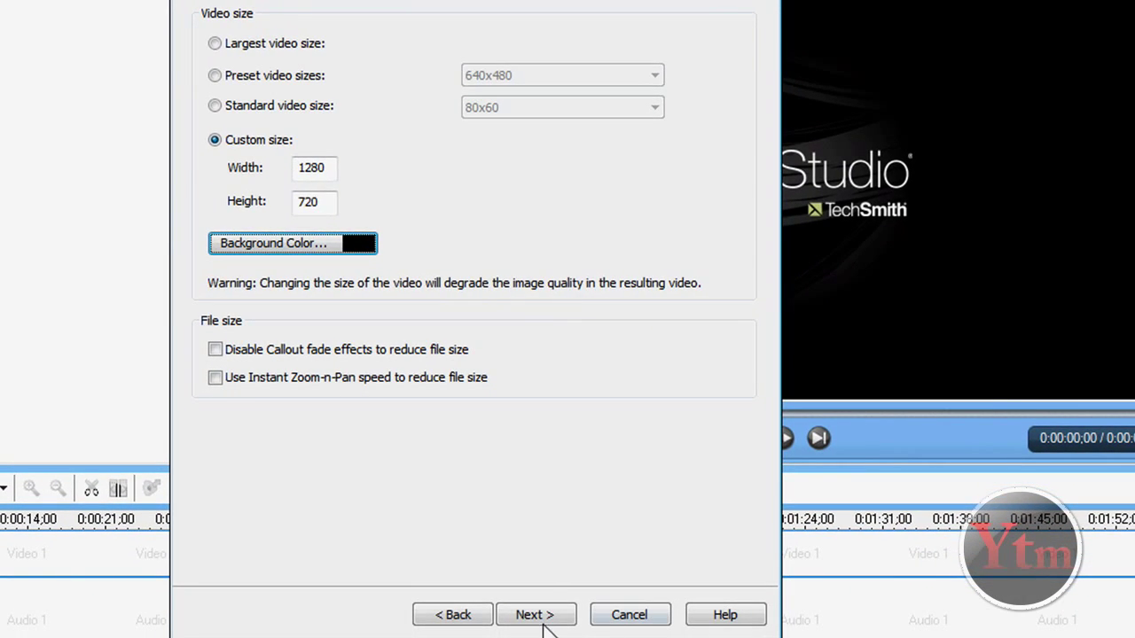
Enable Include watermark and bring up the watermark options preview.
left_click(540, 621)
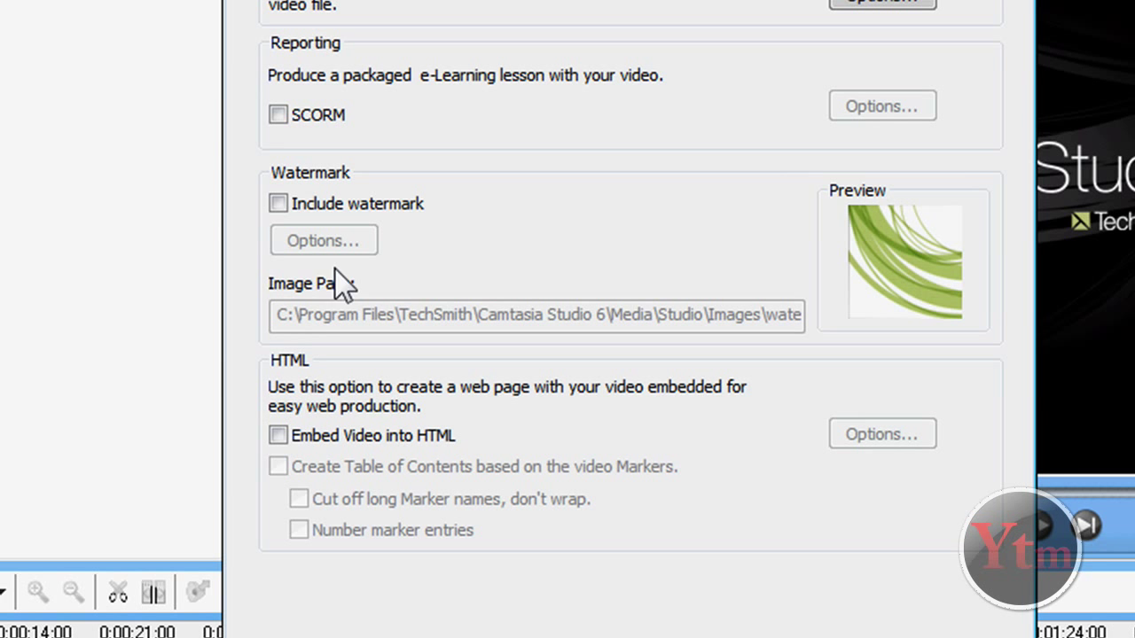
left_click(279, 206)
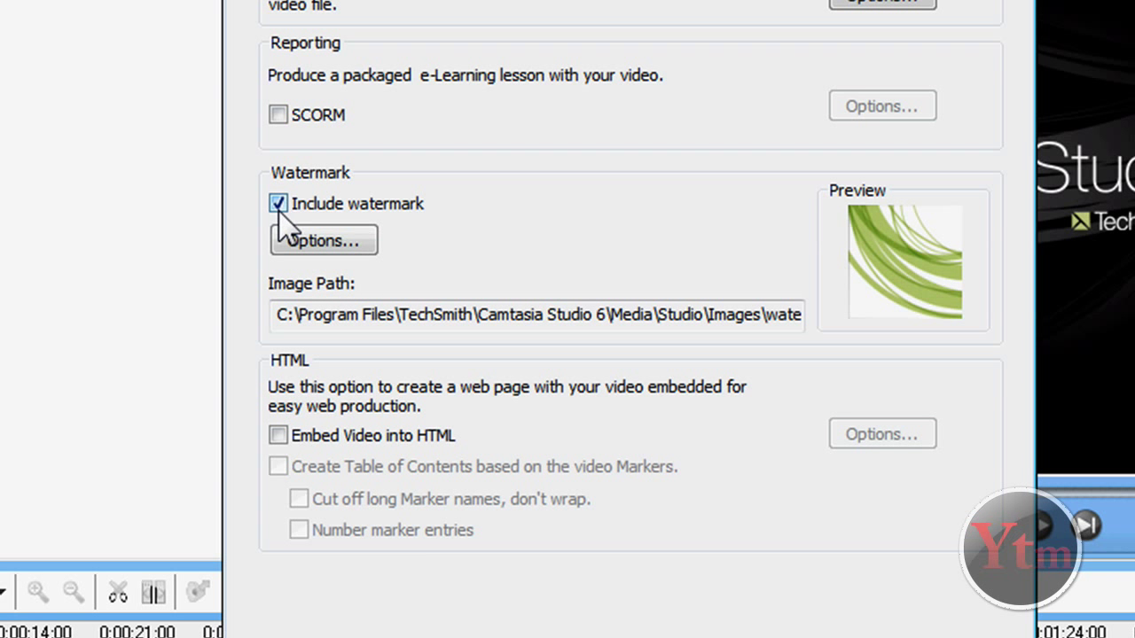
left_click(332, 243)
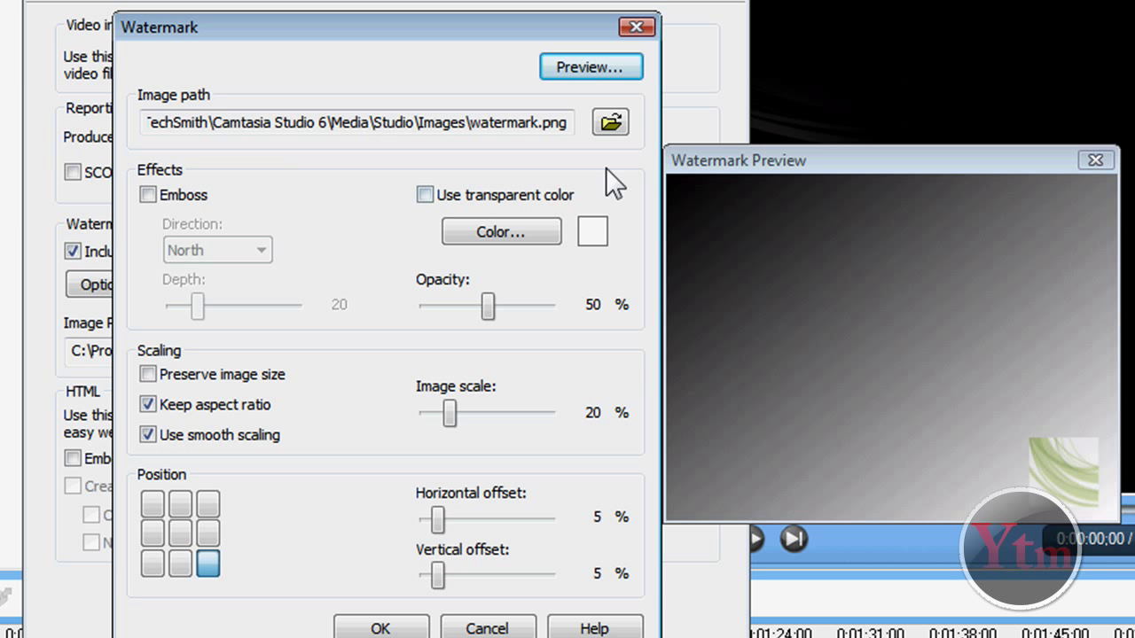
Swap the watermark image for the Ytm logo from Pictures > Top Contributor.
left_click(611, 123)
left_click(125, 11)
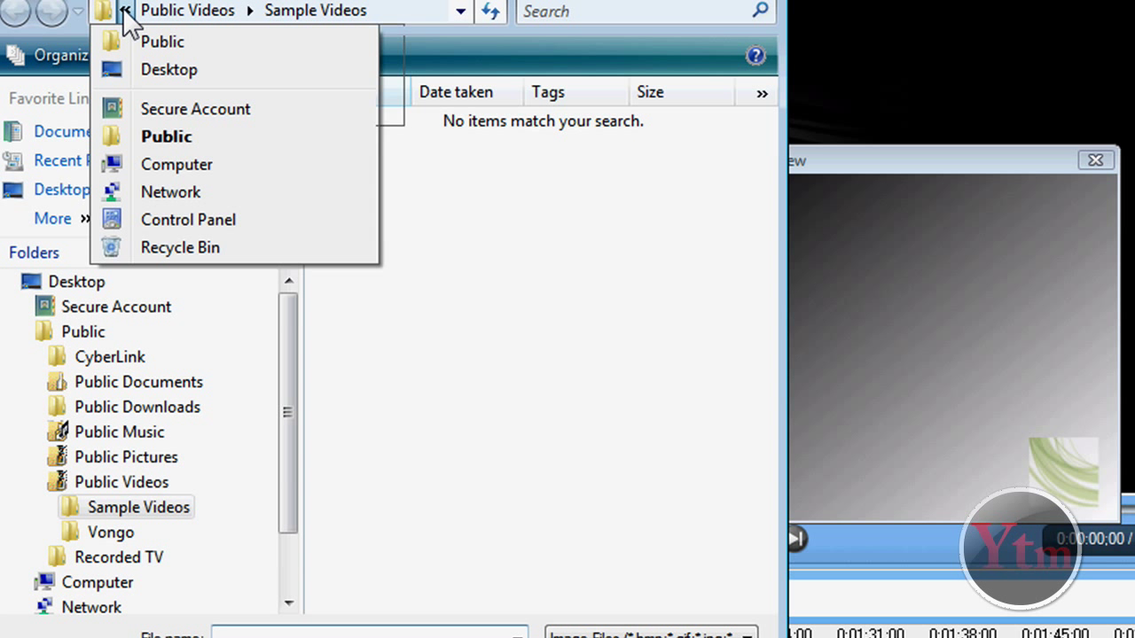
left_click(185, 110)
left_click_drag(767, 278, 765, 403)
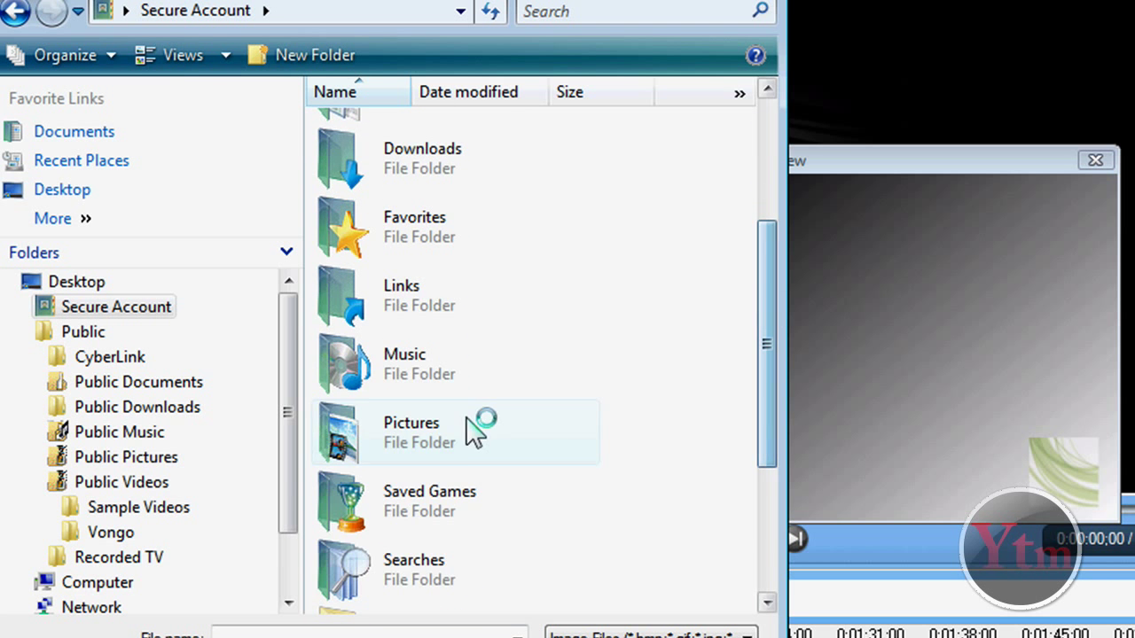
double_click(468, 422)
double_click(568, 273)
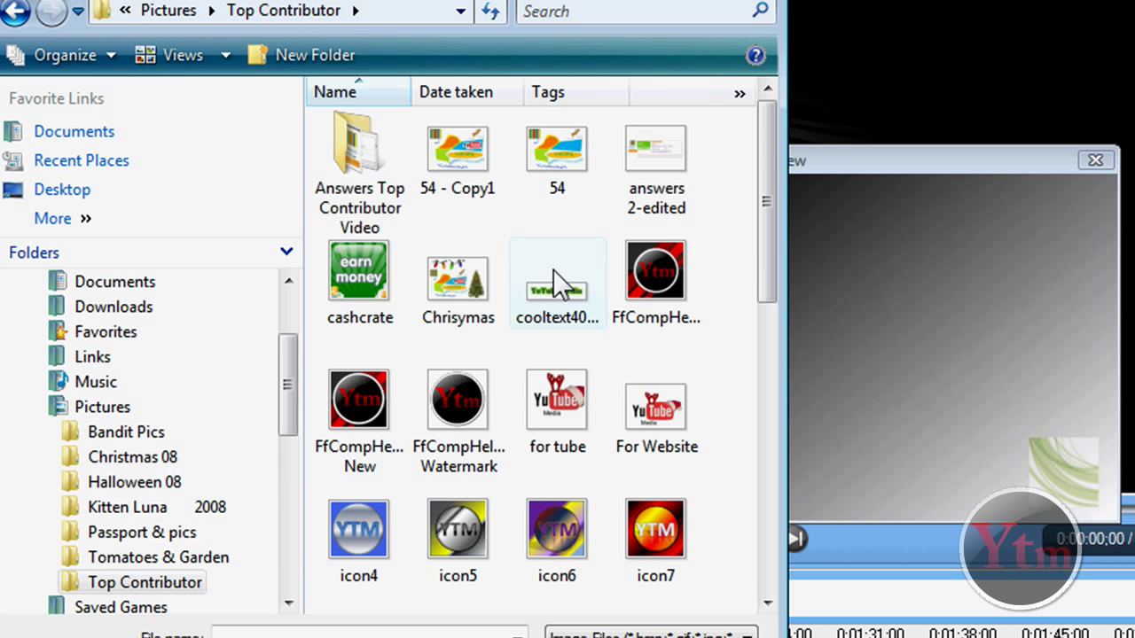
double_click(449, 400)
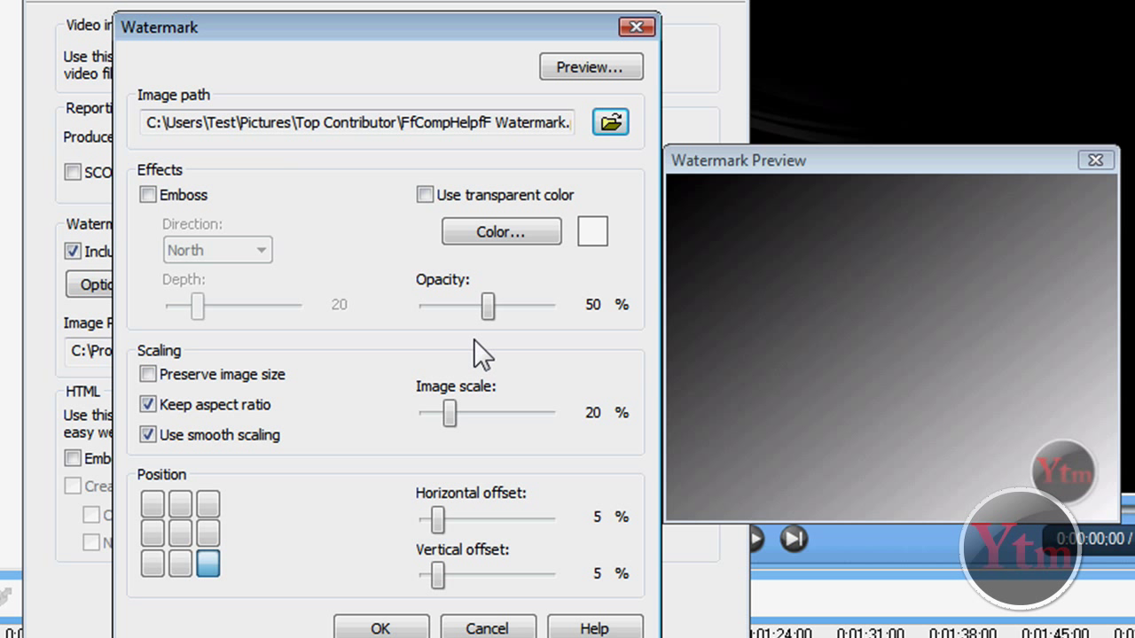
Set the watermark to 51% opacity, 20% scale, bottom-right with 5% offsets, and confirm.
mouse_move(486, 310)
left_mouse_down()
mouse_move(565, 310)
mouse_move(486, 312)
left_mouse_up()
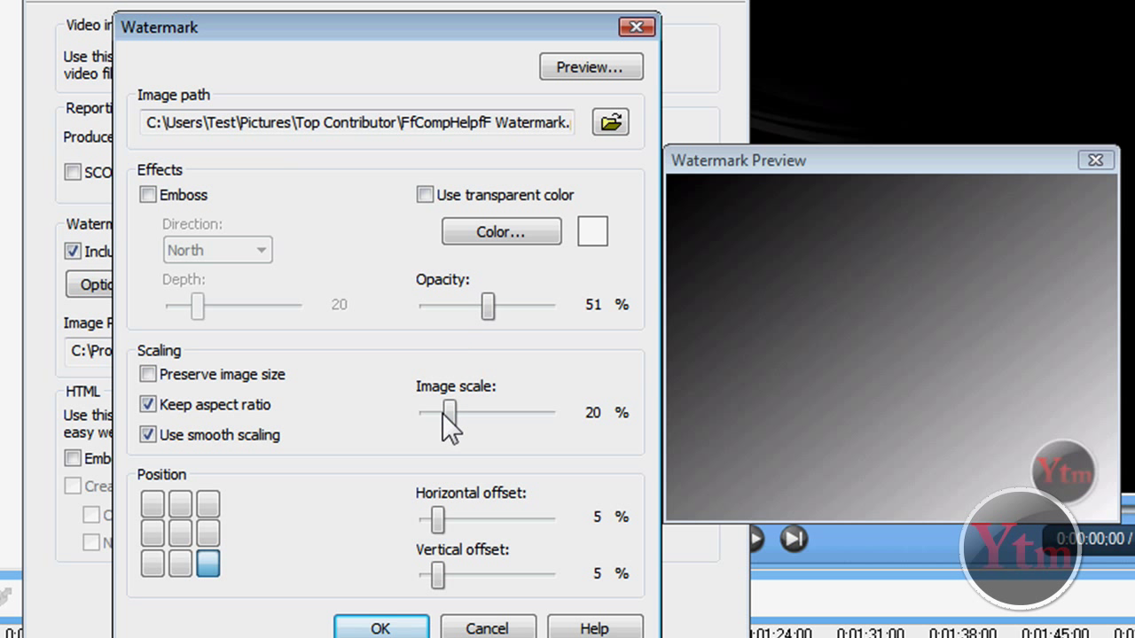
mouse_move(448, 423)
left_mouse_down()
mouse_move(539, 417)
mouse_move(447, 415)
left_mouse_up()
left_click(208, 504)
left_click(151, 500)
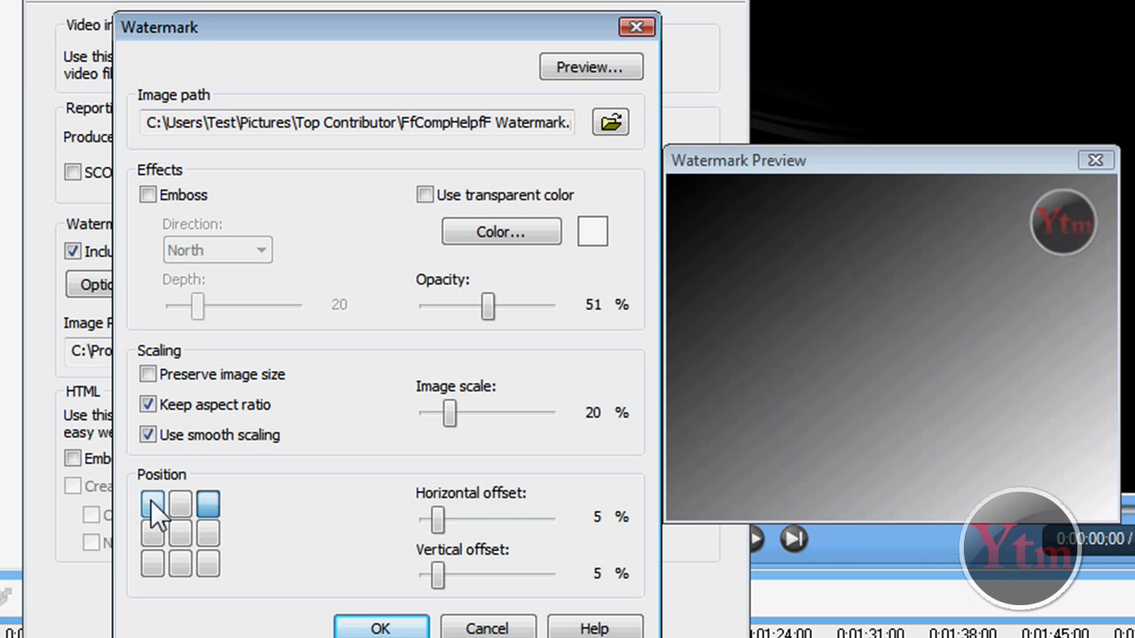
left_click(153, 532)
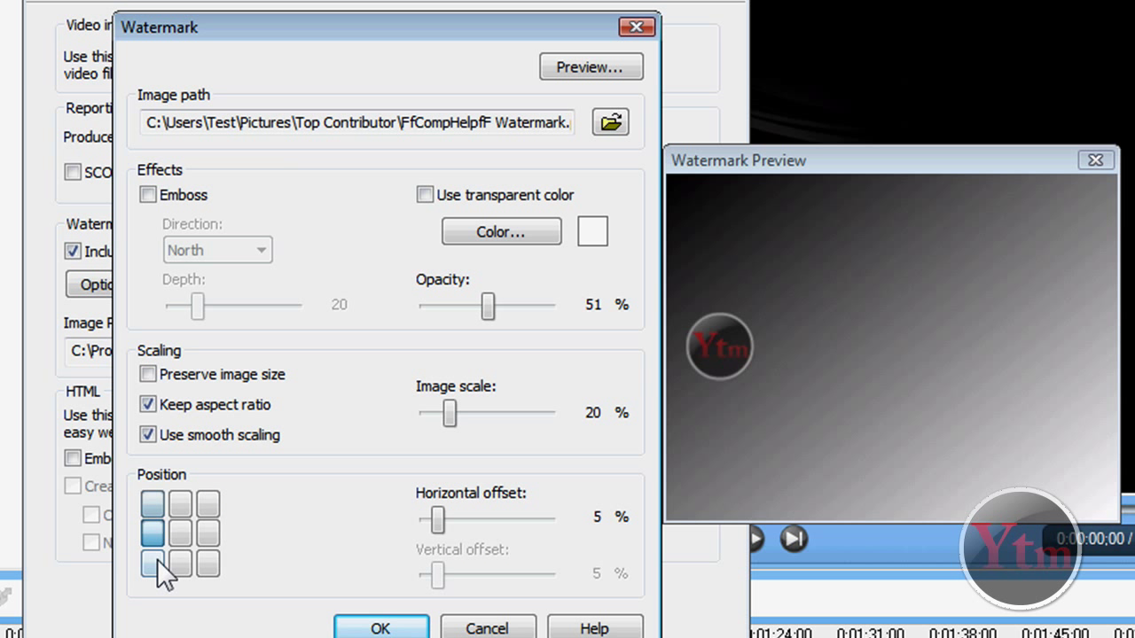
left_click(153, 563)
left_click(181, 534)
left_click(208, 561)
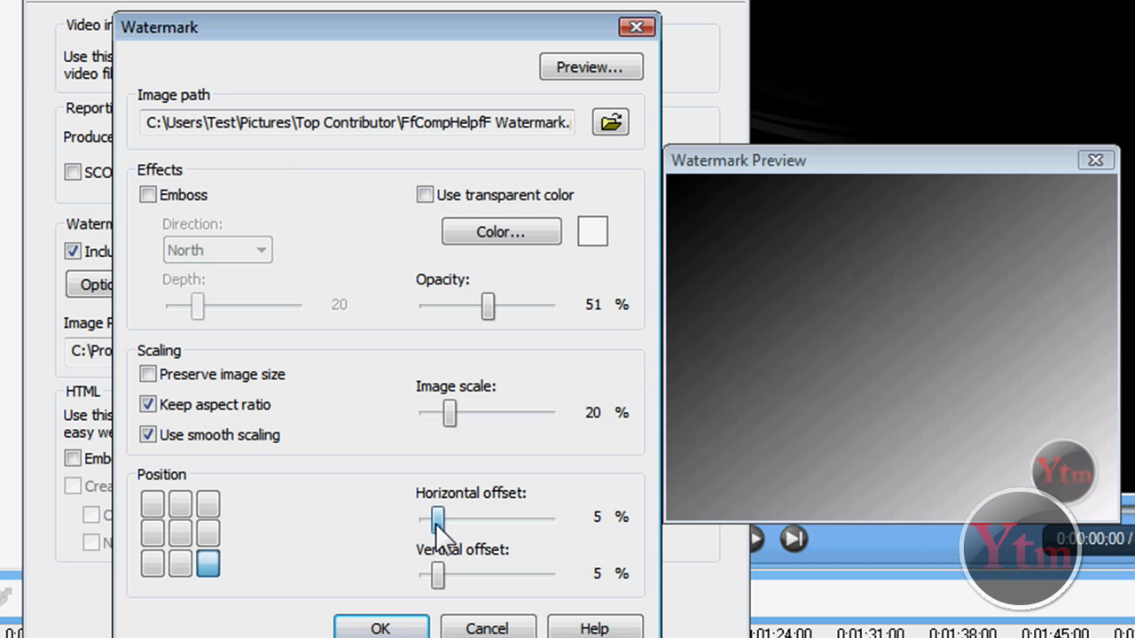
mouse_move(437, 521)
left_mouse_down()
mouse_move(544, 524)
mouse_move(437, 523)
left_mouse_up()
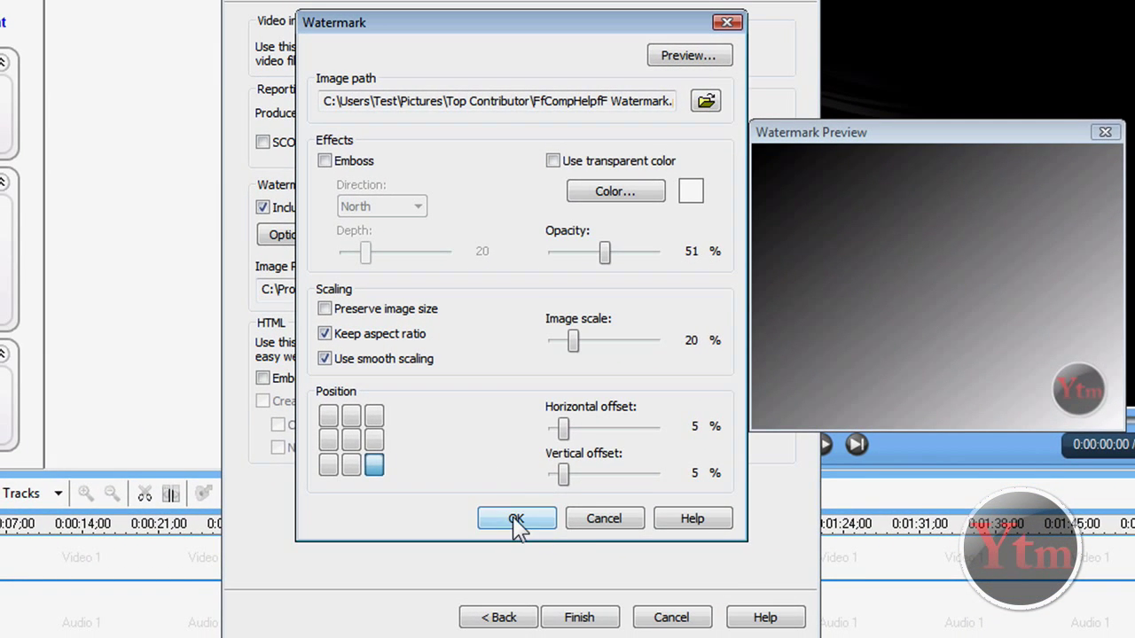
left_click(514, 519)
Save the YouTube HD preset, confirm it in the preset manager, then close the preset manager and Batch Production wizard.
left_click(579, 617)
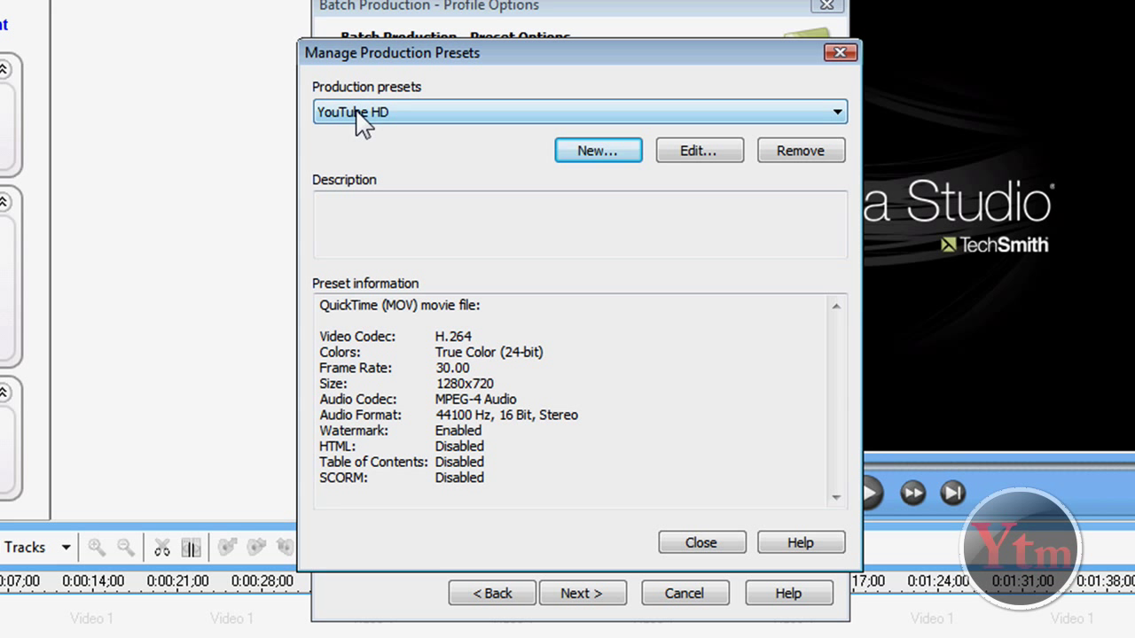
left_click(429, 112)
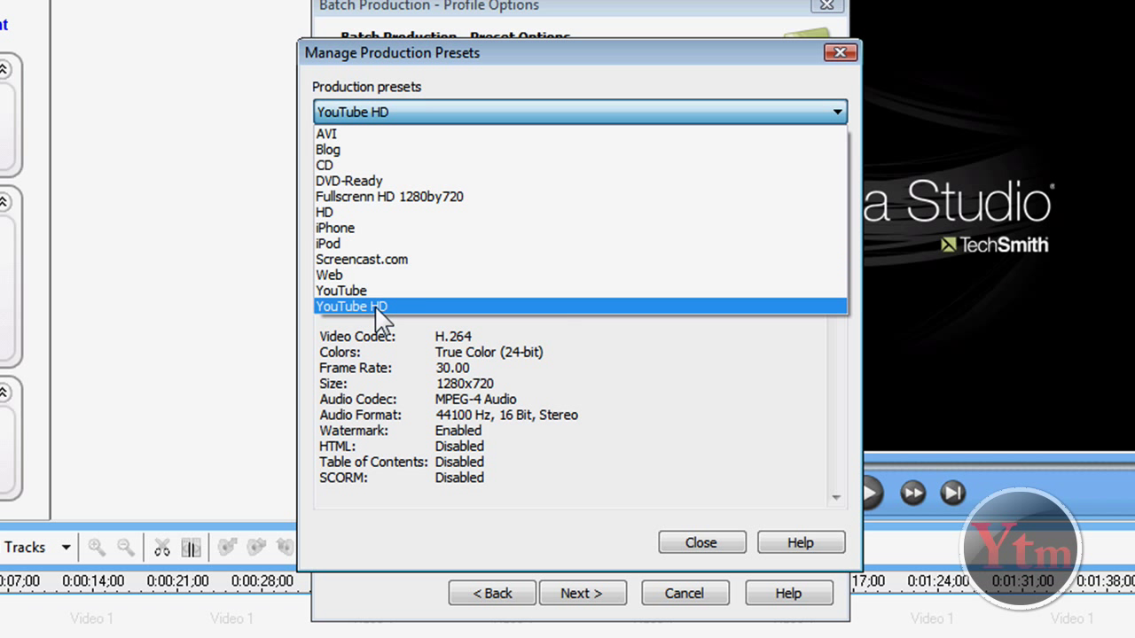
left_click(357, 306)
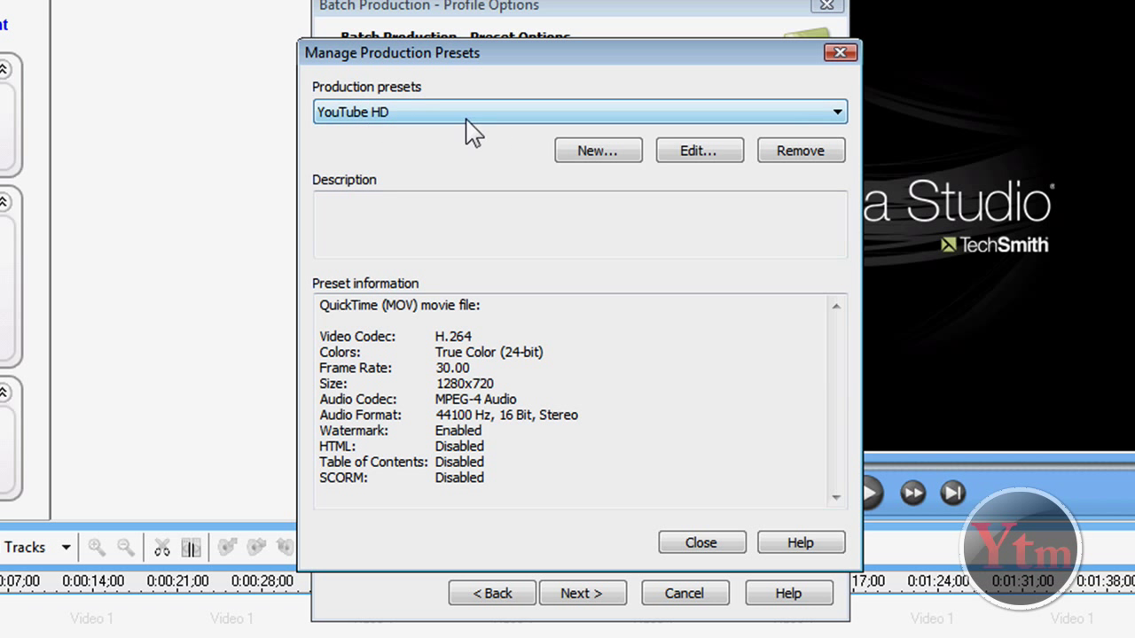
left_click(707, 543)
left_click(689, 595)
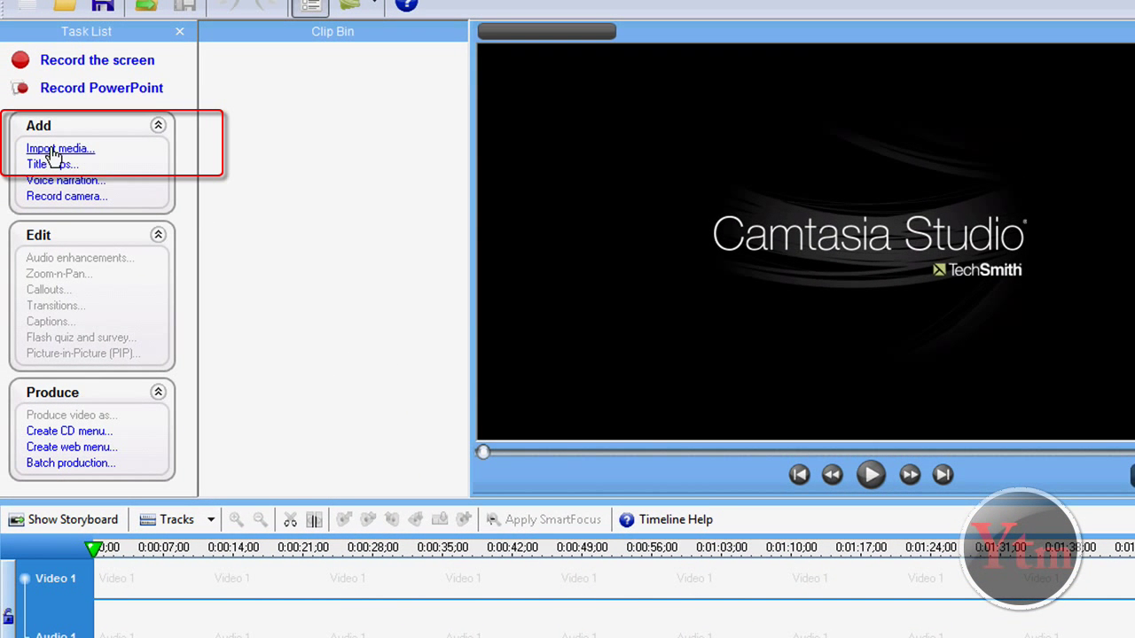
Import Lake.wmv from Public Videos > Sample Videos and place it on the Video 1 track.
left_click(64, 149)
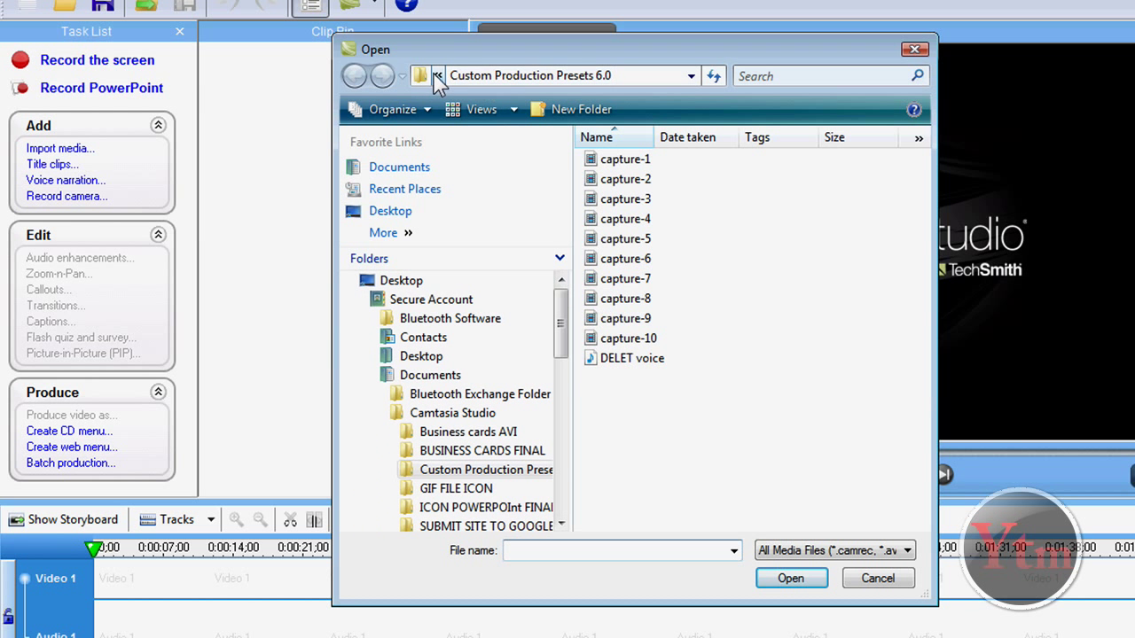
left_click(438, 75)
left_click(519, 191)
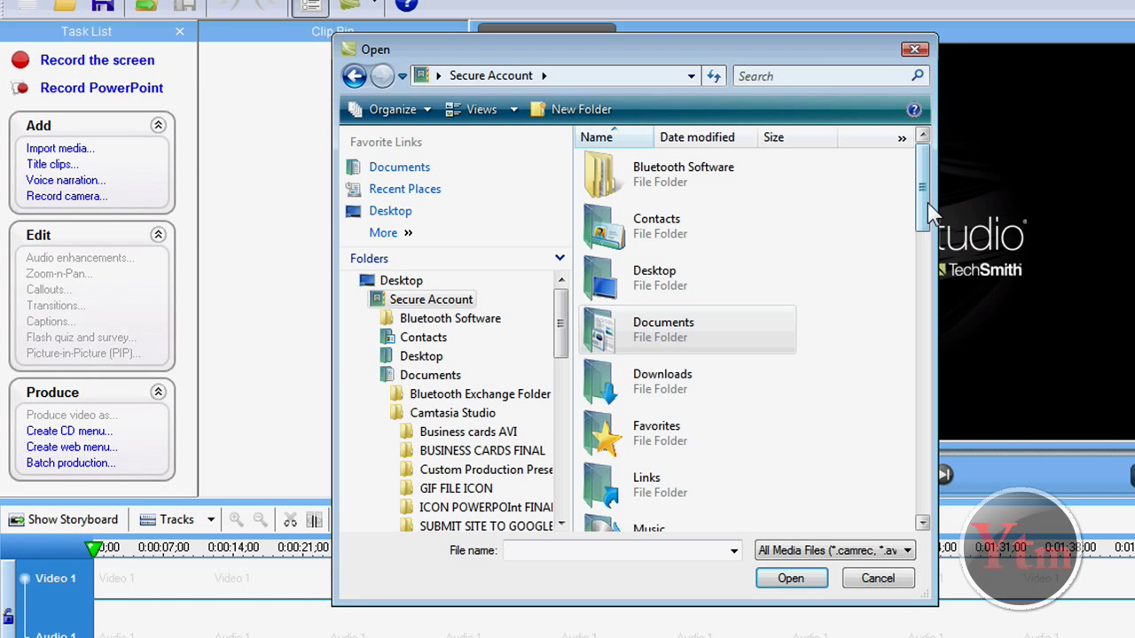
left_click_drag(921, 186, 897, 271)
double_click(674, 466)
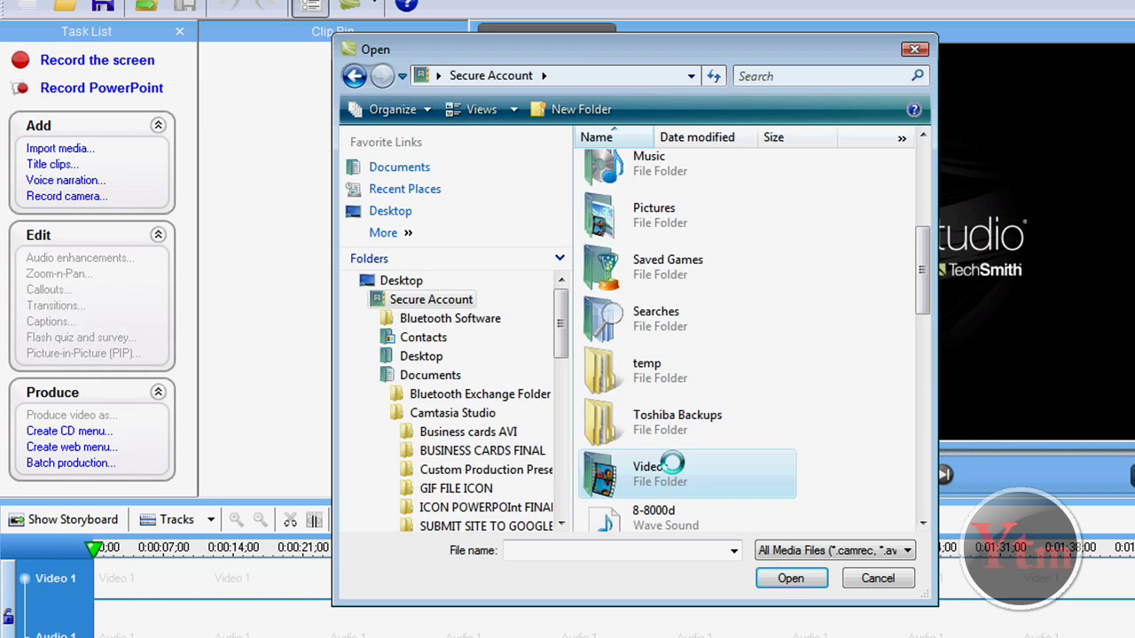
left_click_drag(919, 291, 900, 464)
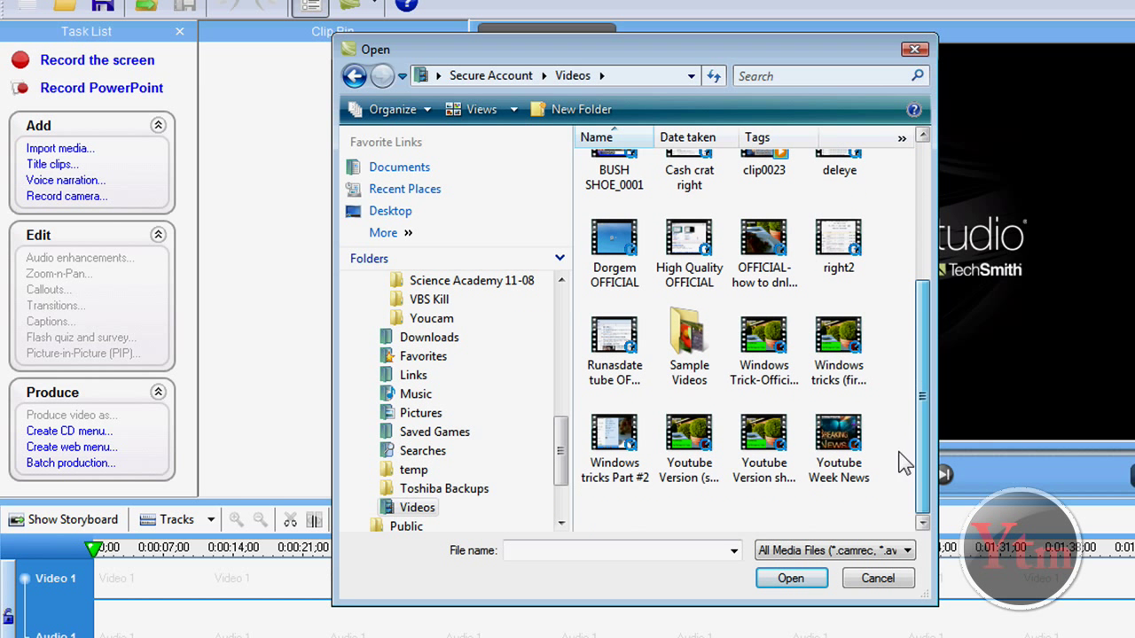
double_click(683, 310)
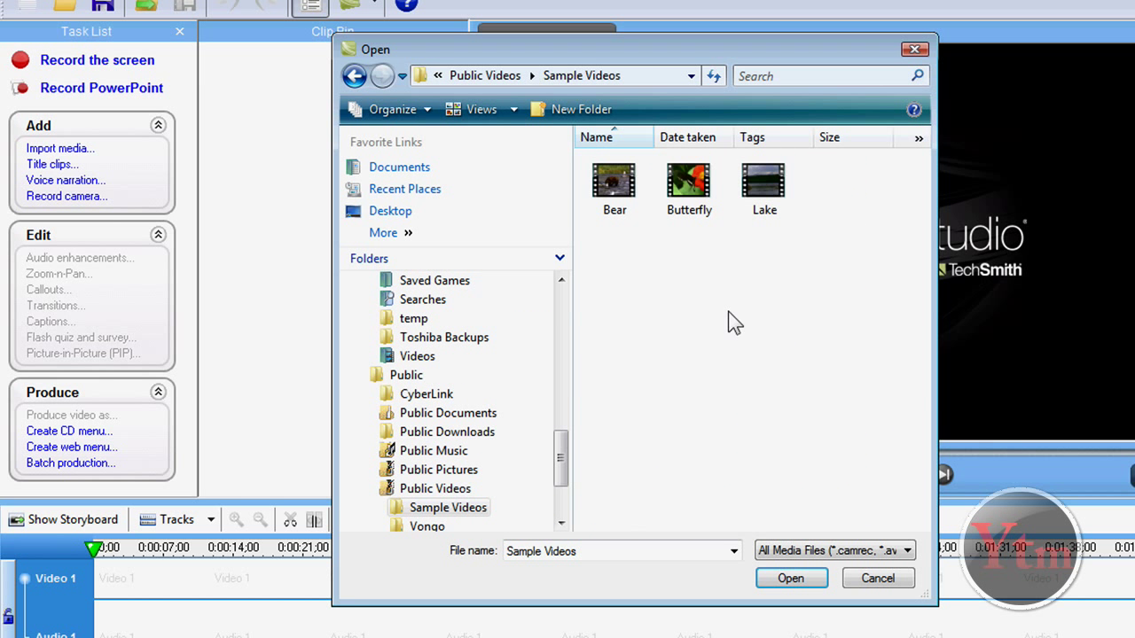
double_click(763, 185)
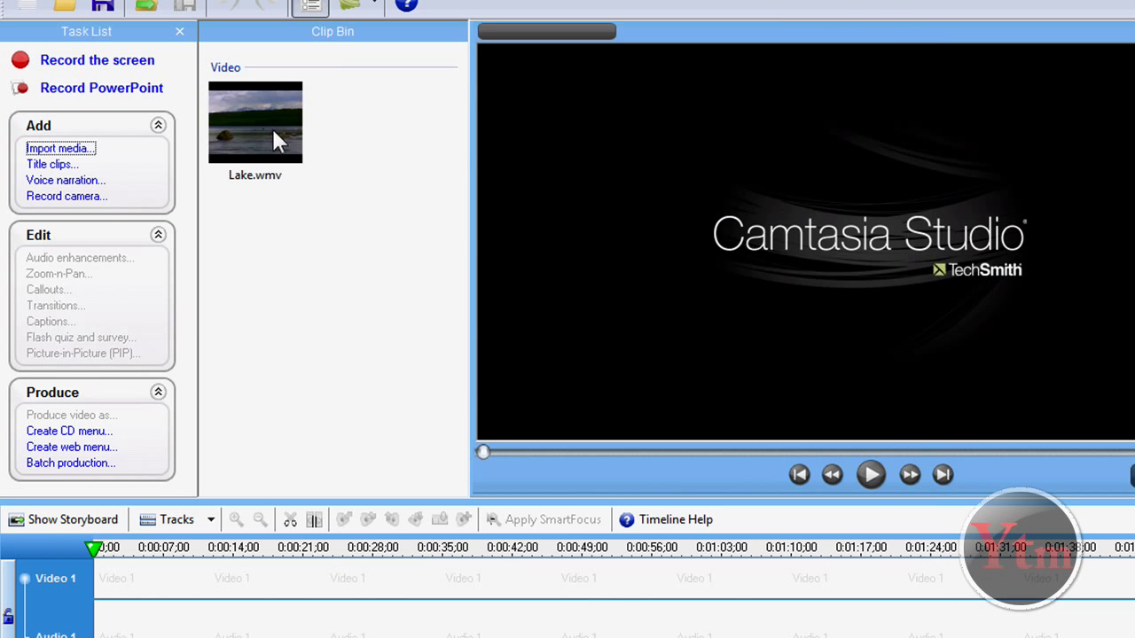
left_click_drag(272, 126, 180, 578)
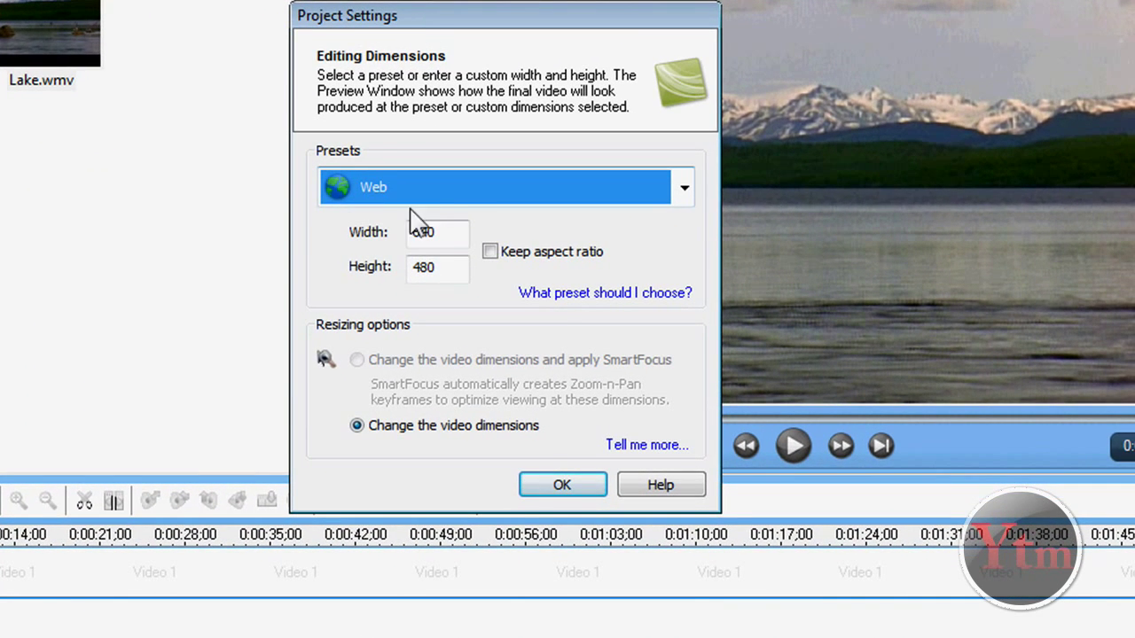
Apply the YouTube HD 1280x720 editing-dimensions preset in Project Settings.
left_click(498, 200)
left_click(464, 197)
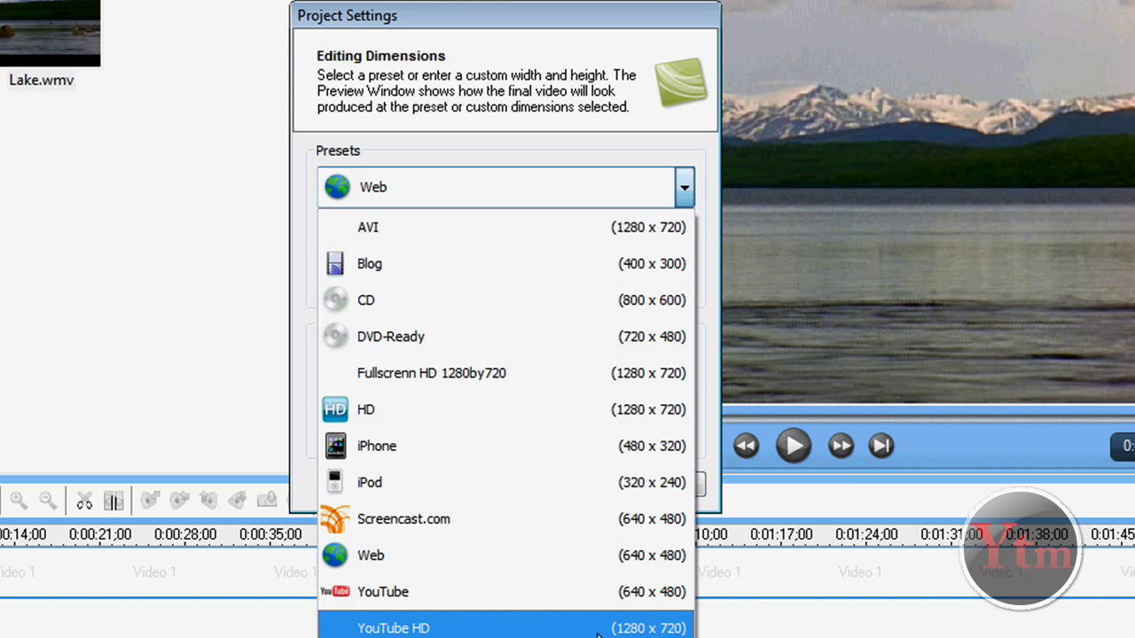
left_click(647, 630)
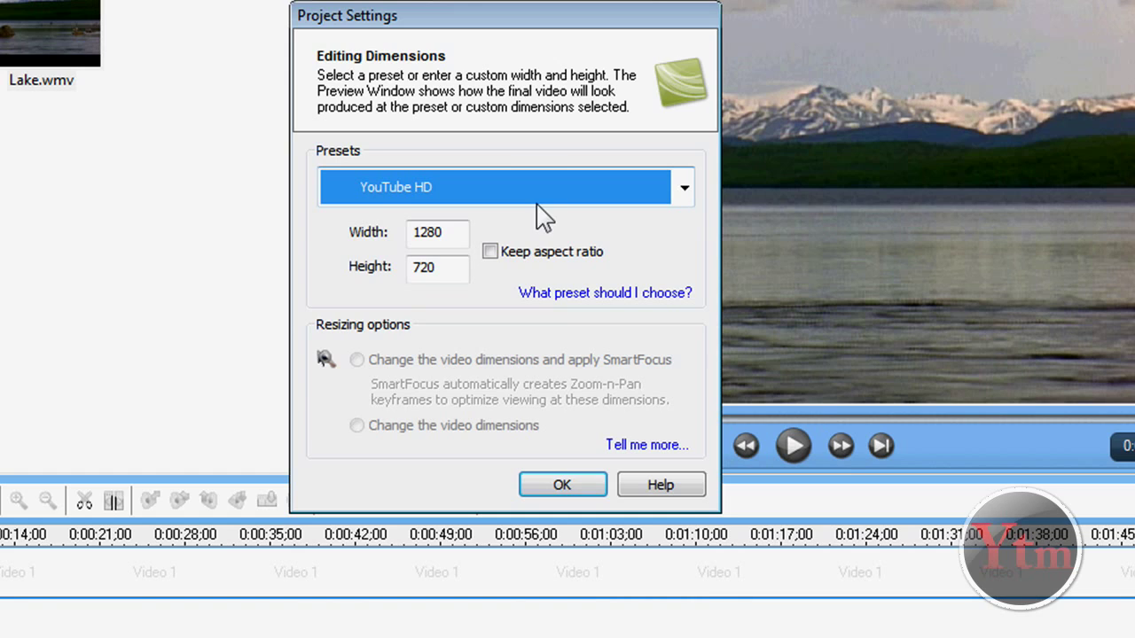
left_click(535, 483)
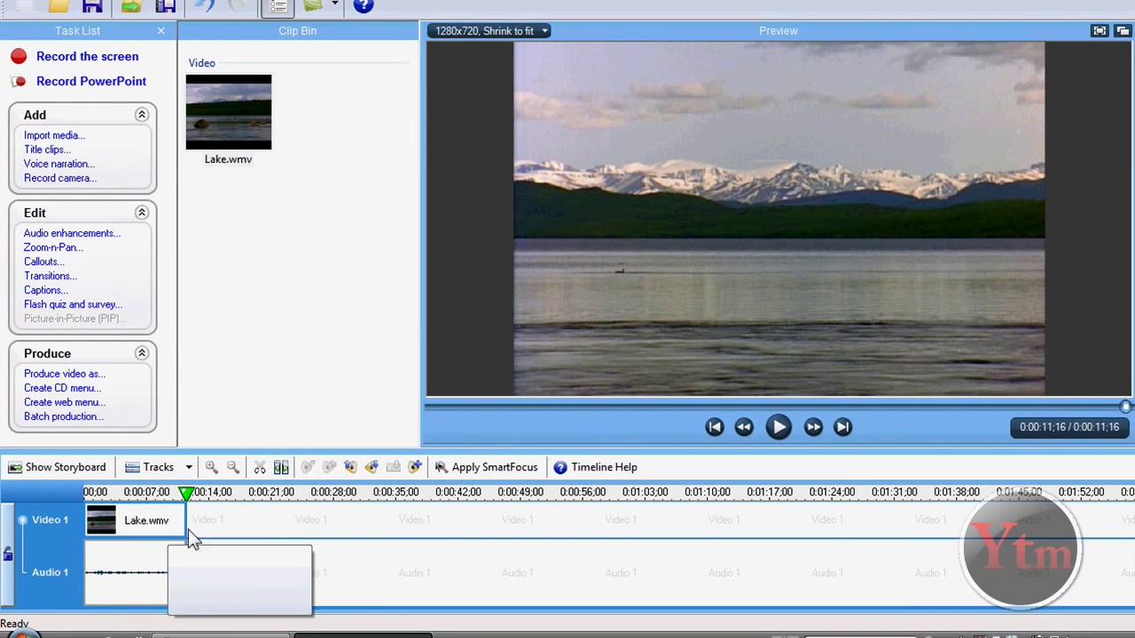
Rewind the Lake clip and start the Production Wizard with the YouTube HD preset.
left_click(128, 524)
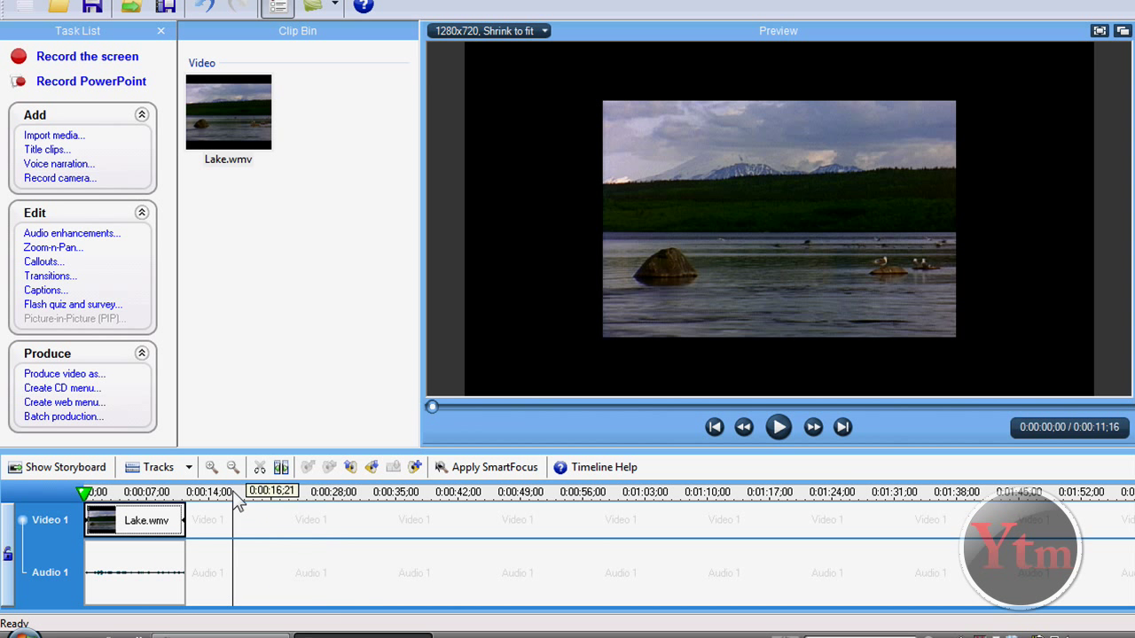
left_click(219, 401)
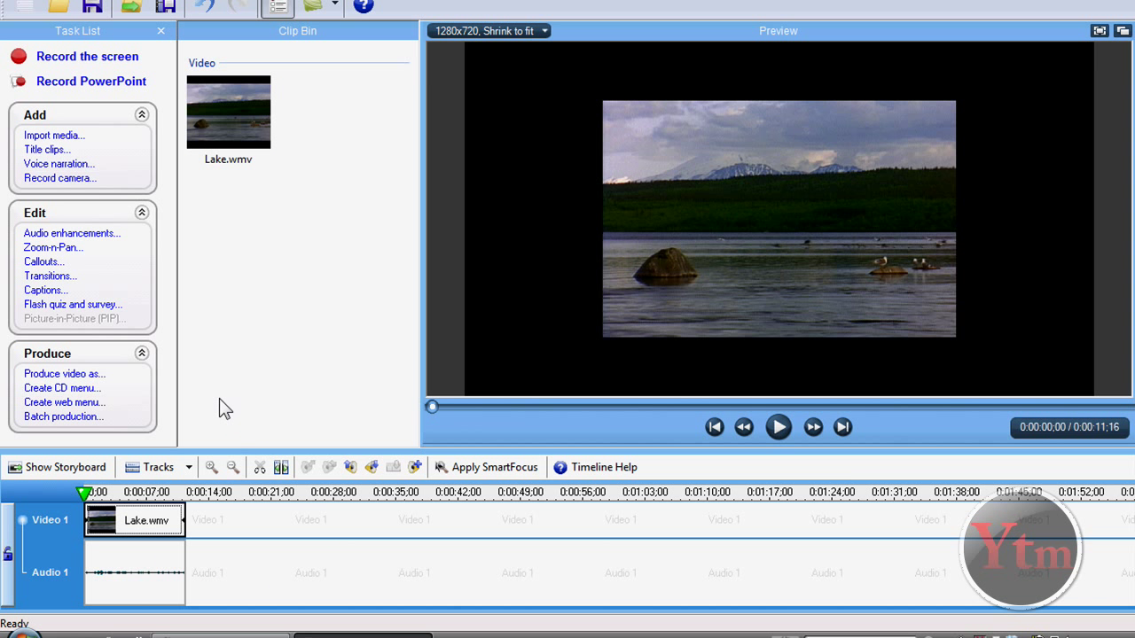
left_click(70, 376)
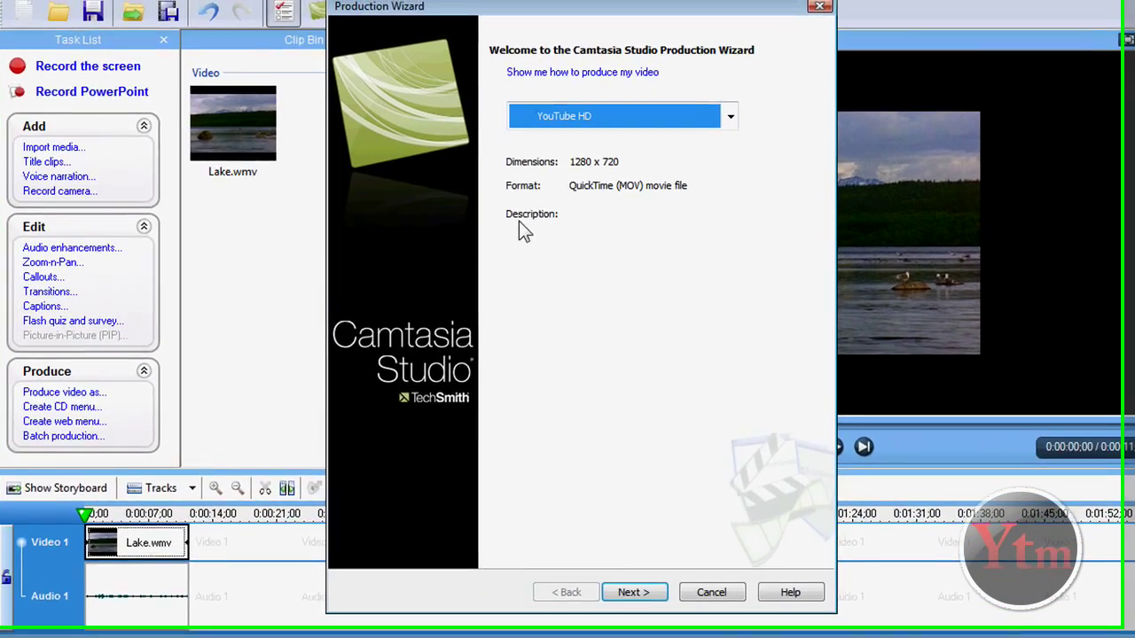
left_click(607, 119)
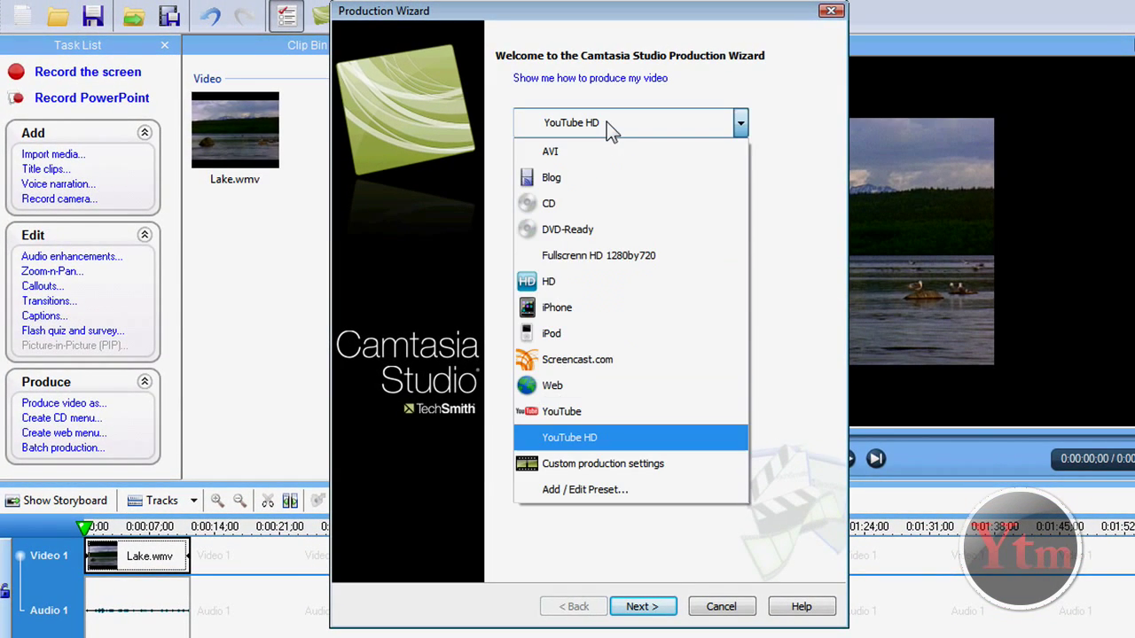
left_click(568, 437)
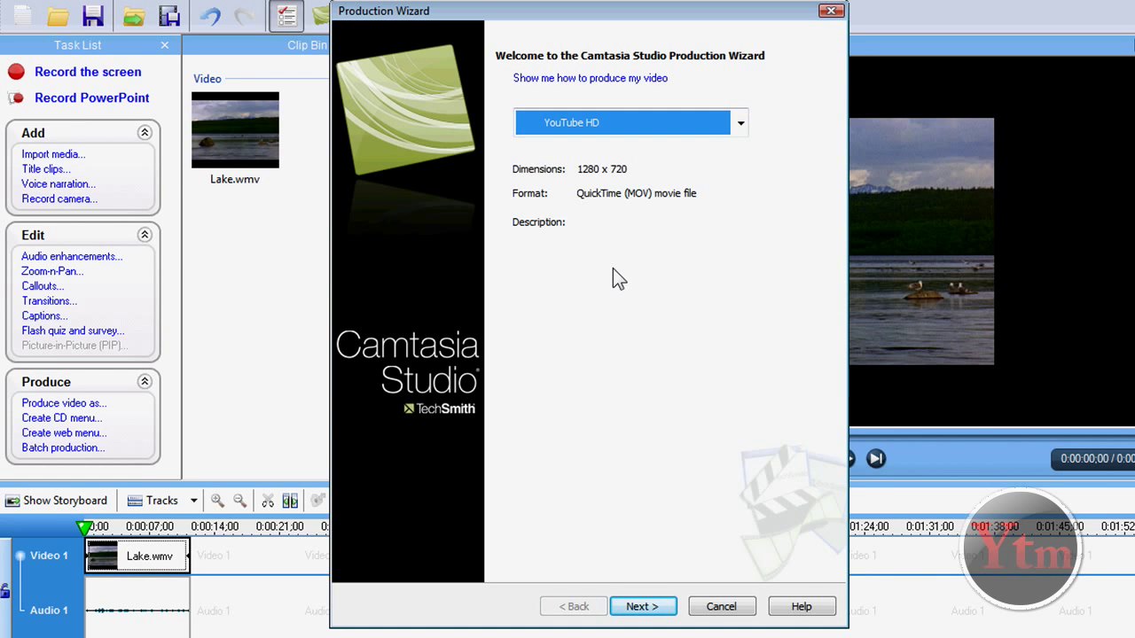
left_click(642, 606)
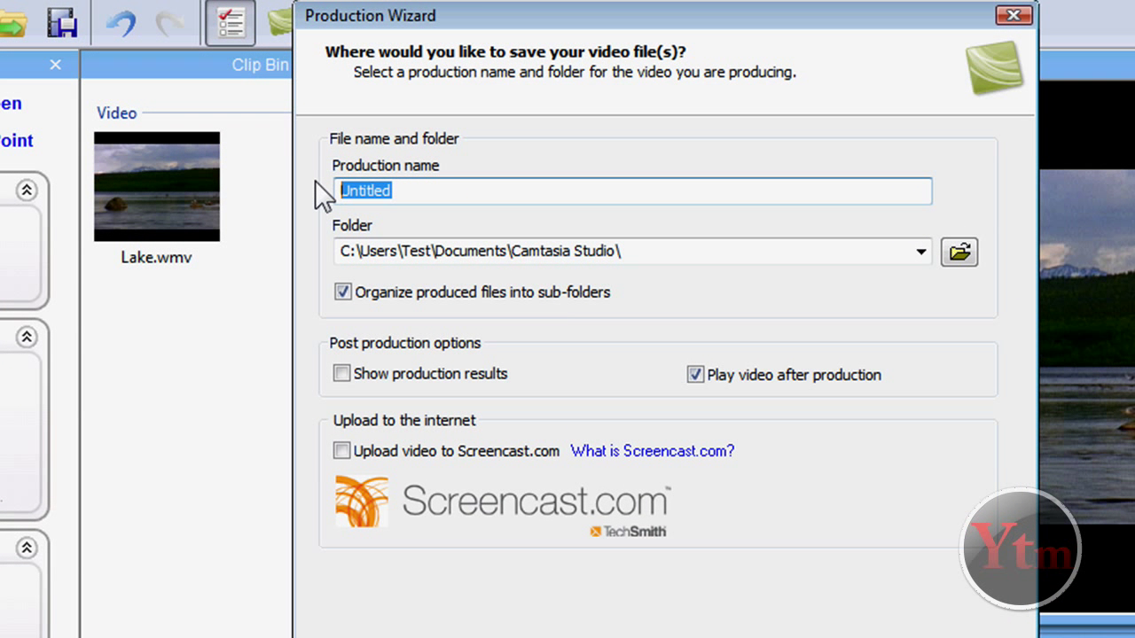
Name the production 'HD video test', keep the default folder, and start rendering.
type("HD")
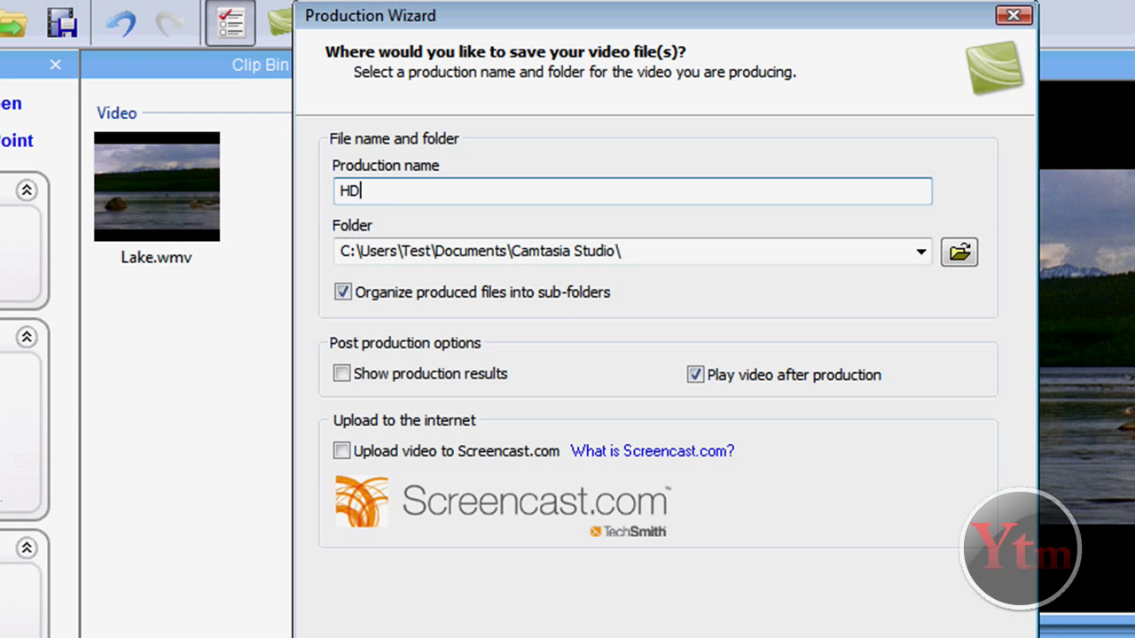
type(" video test")
left_click(962, 254)
key("Escape")
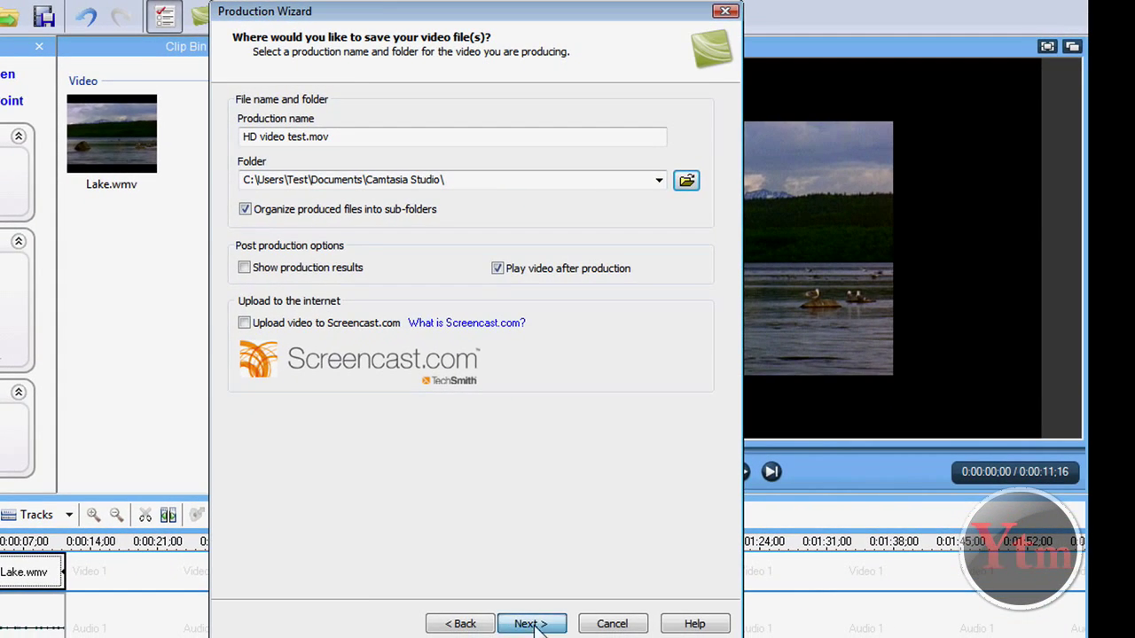
left_click(530, 624)
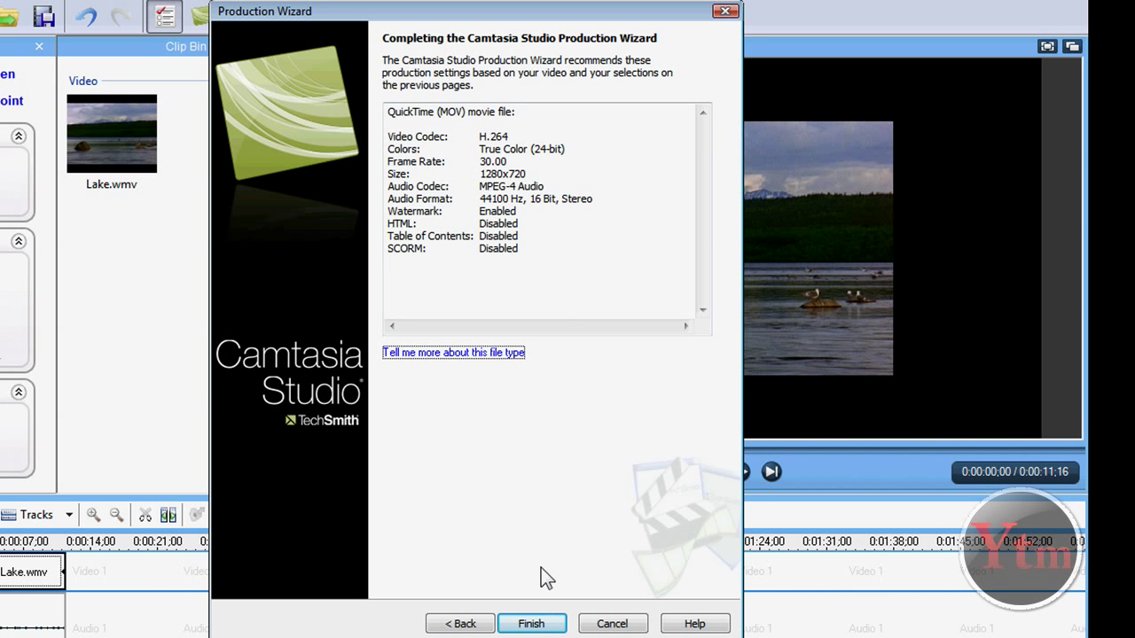
left_click(532, 624)
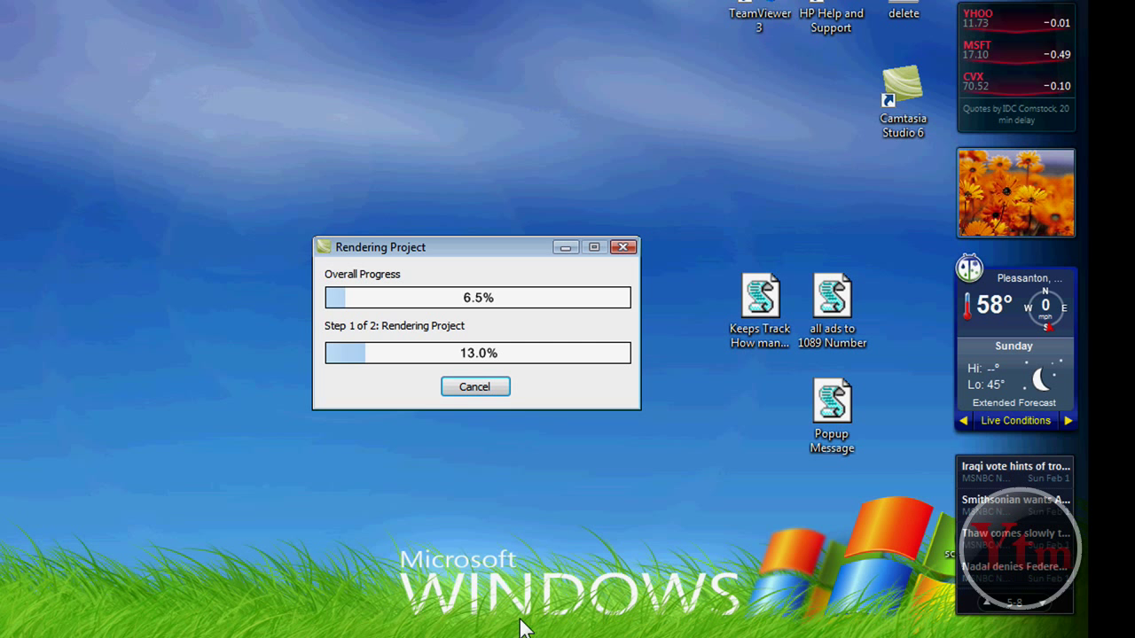
Cancel and confirm stopping the Lake render, then close the Production Wizard.
left_click(454, 390)
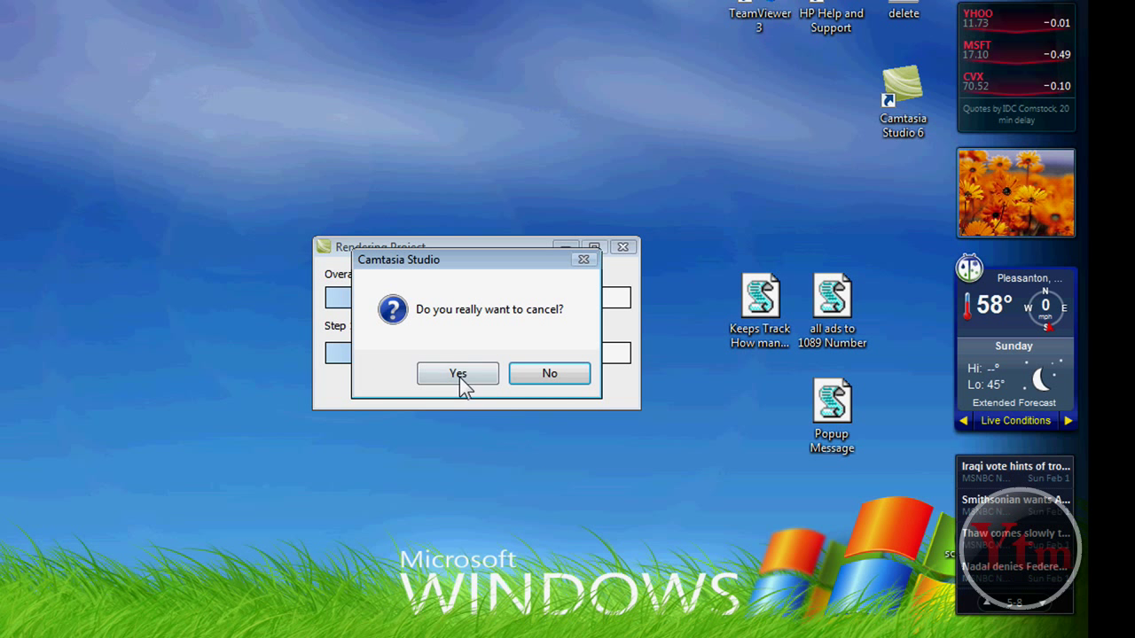
left_click(460, 377)
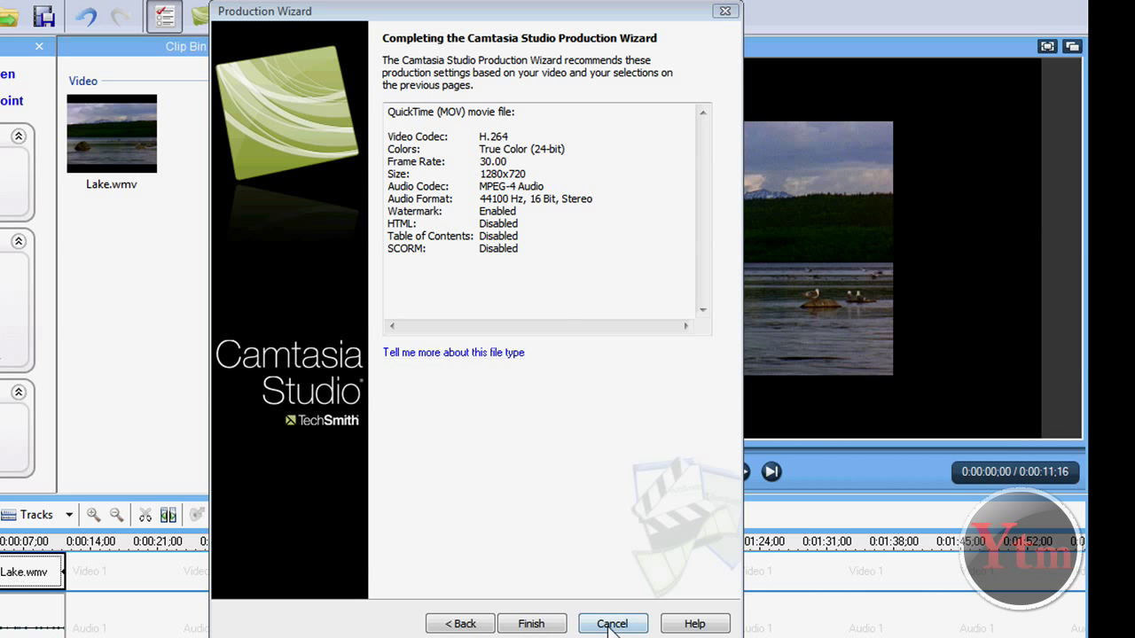
left_click(612, 625)
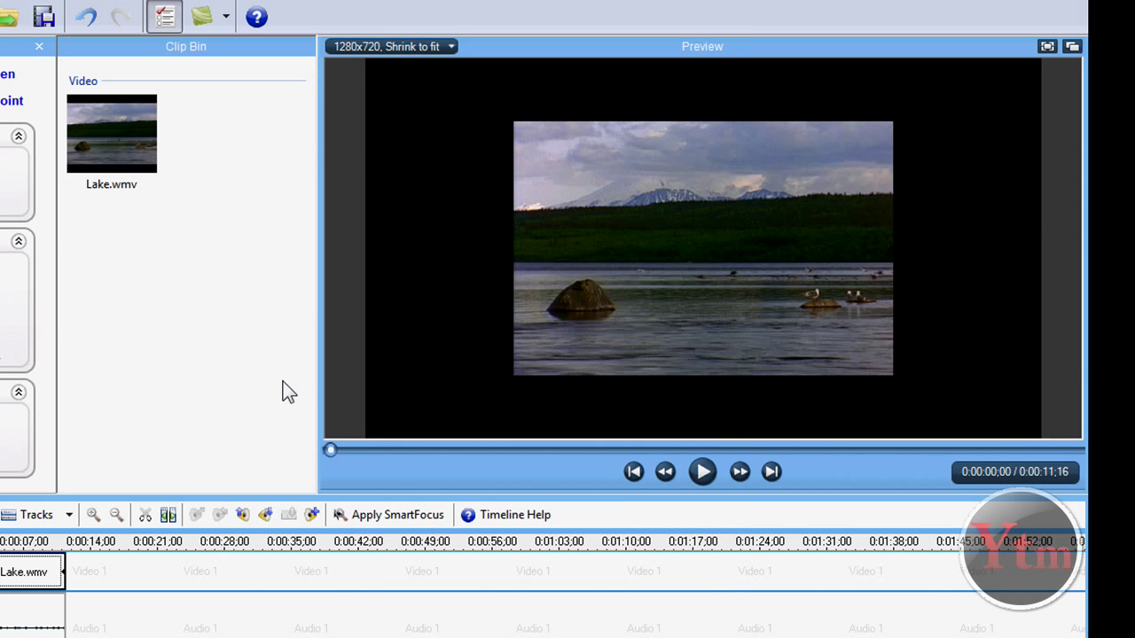